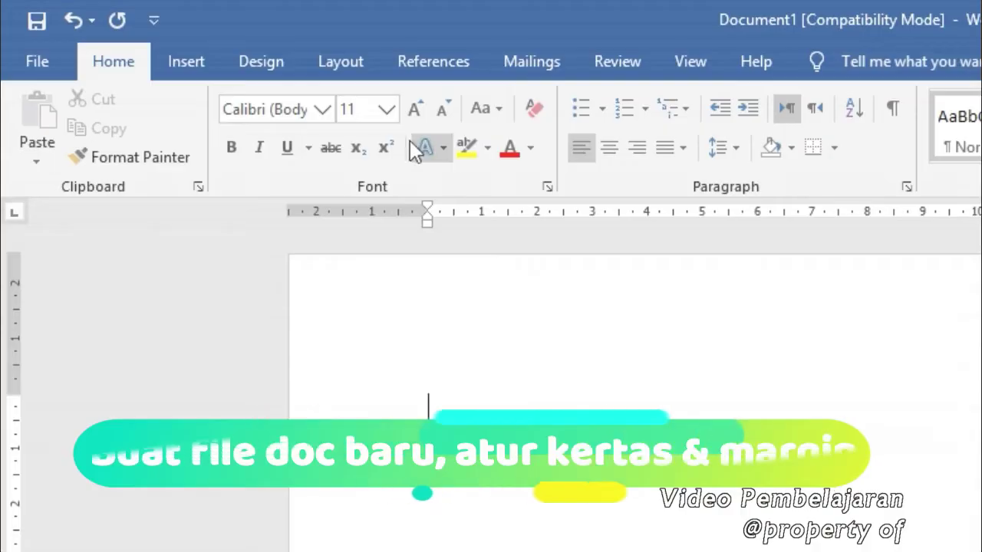
Step: Set the document's paper size to A4 210 x 297 mm
{"action": "left_click", "coordinate": [342, 66]}
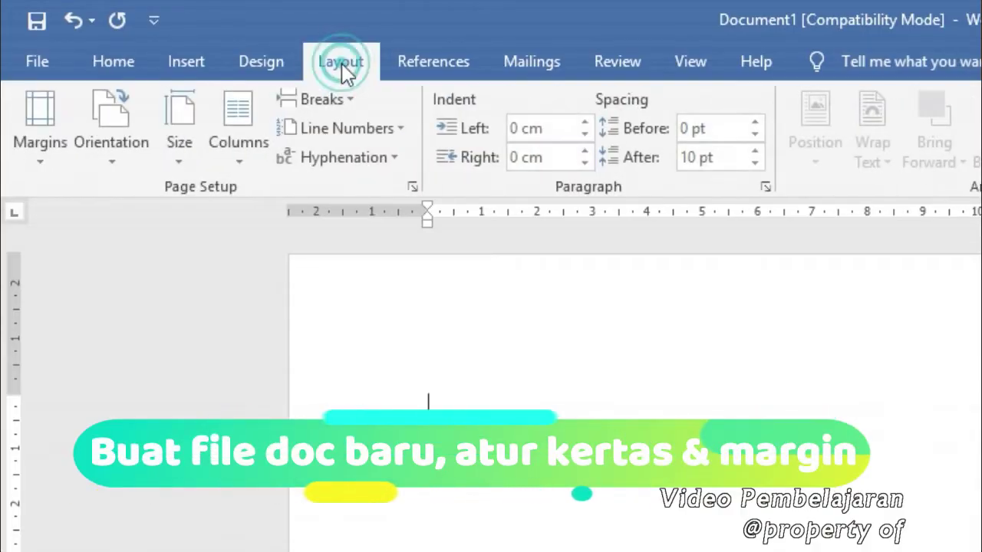
{"action": "left_click", "coordinate": [178, 165]}
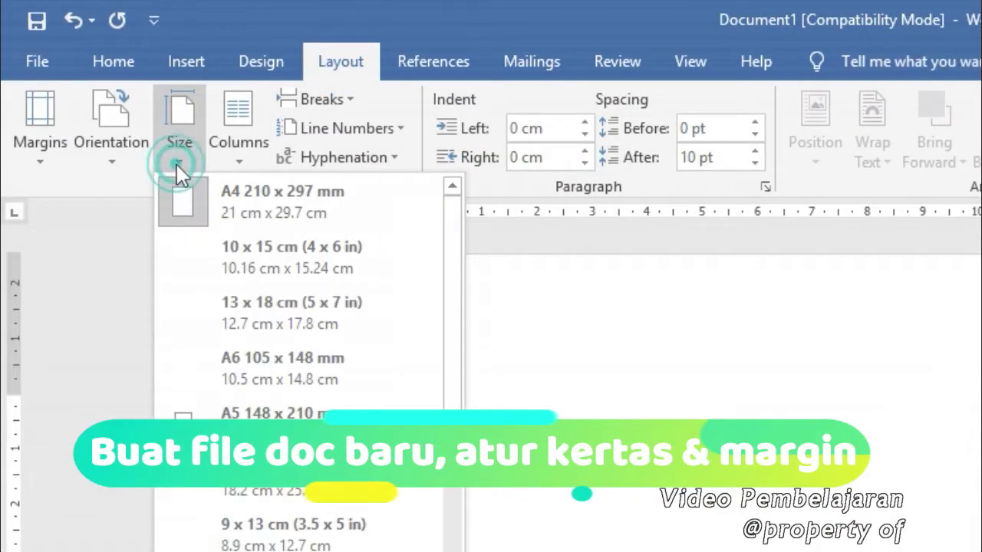
{"action": "left_click", "coordinate": [305, 216]}
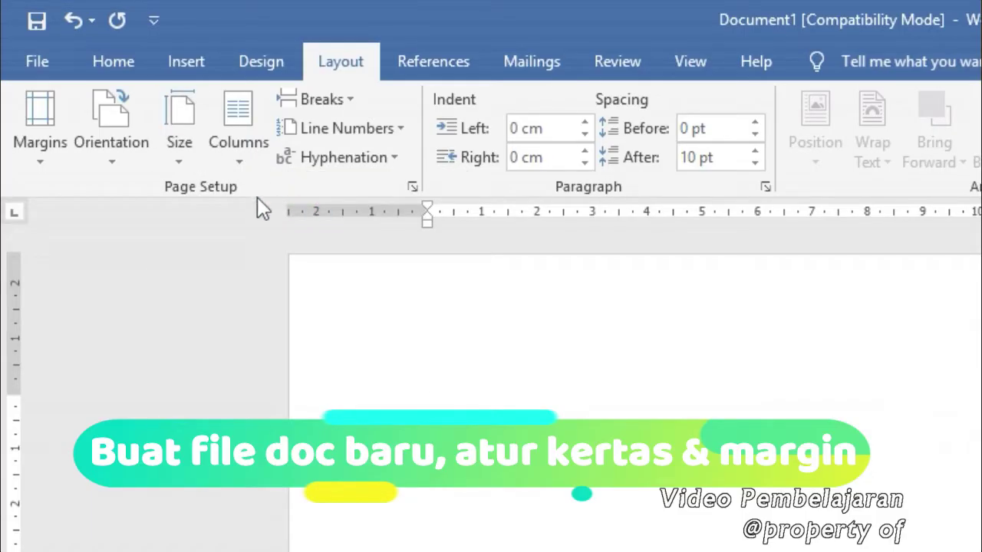
Step: Apply the Narrow margins of 1.27 cm and split the page into three columns
{"action": "left_click", "coordinate": [47, 167]}
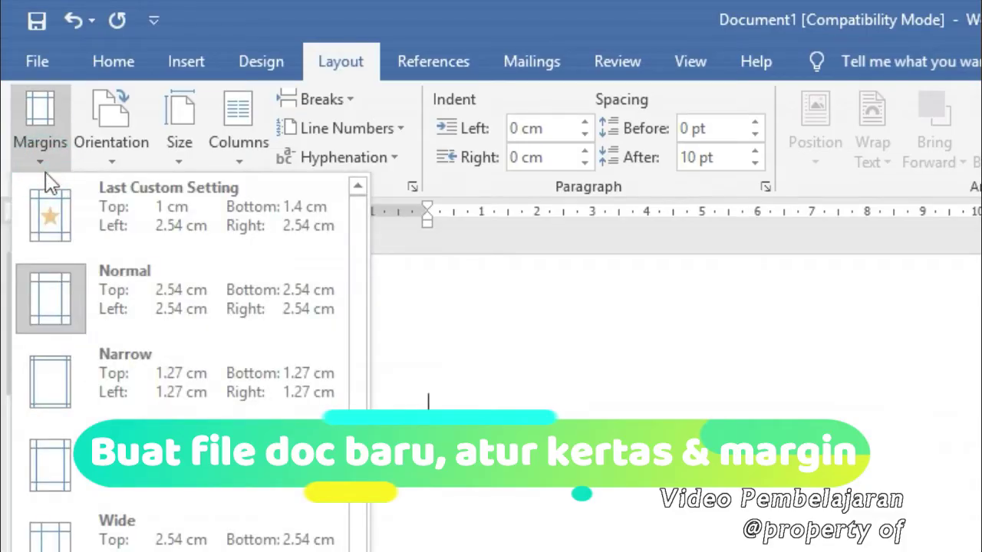
{"action": "left_click", "coordinate": [83, 389]}
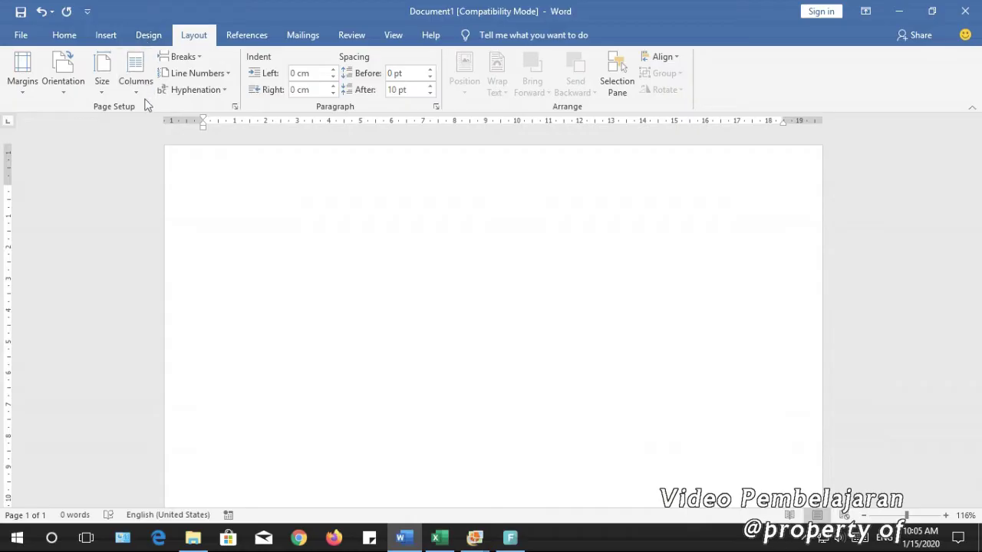
{"action": "left_click", "coordinate": [247, 163]}
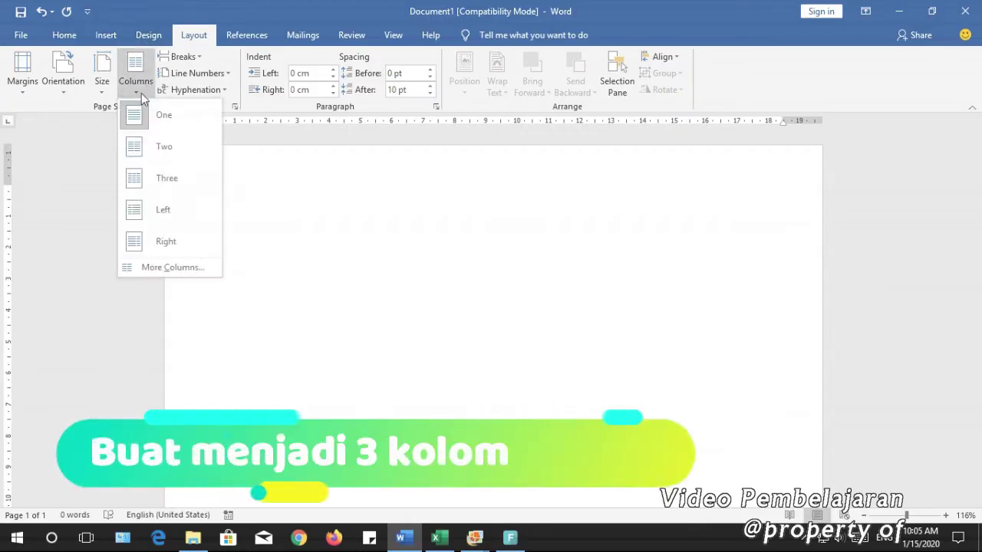
{"action": "left_click", "coordinate": [178, 184]}
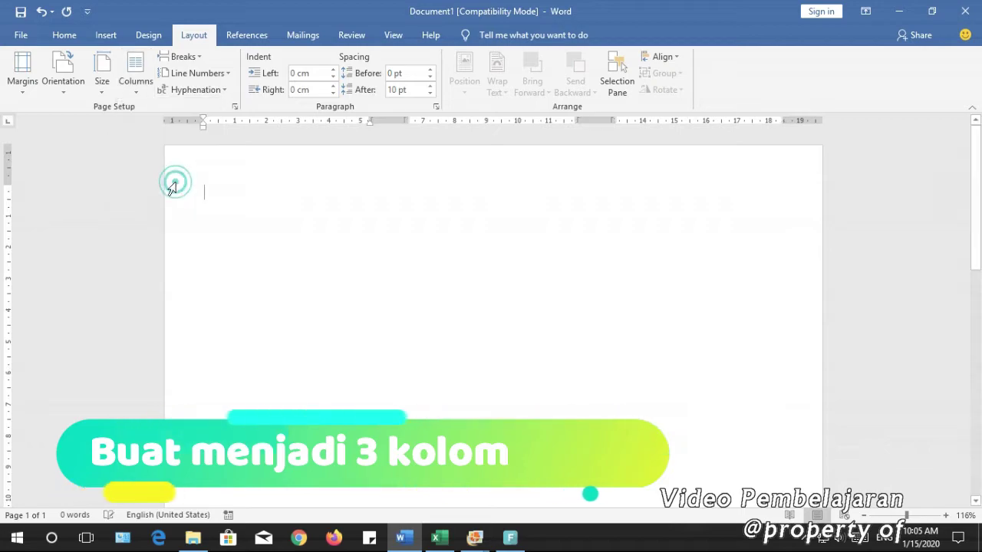
Step: Insert the medal picture from the Nomer Dada folder into the first column
{"action": "left_click", "coordinate": [107, 36]}
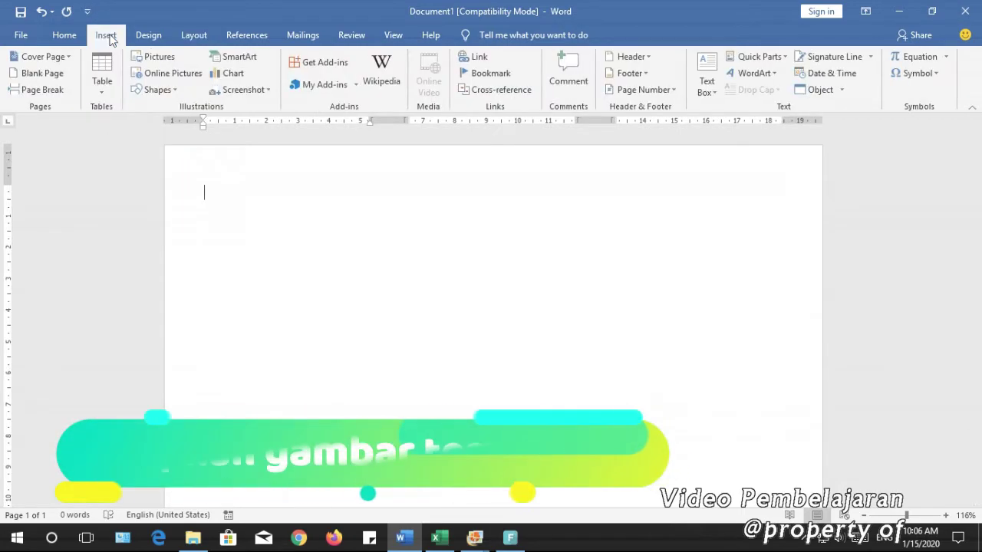
{"action": "left_click", "coordinate": [160, 57]}
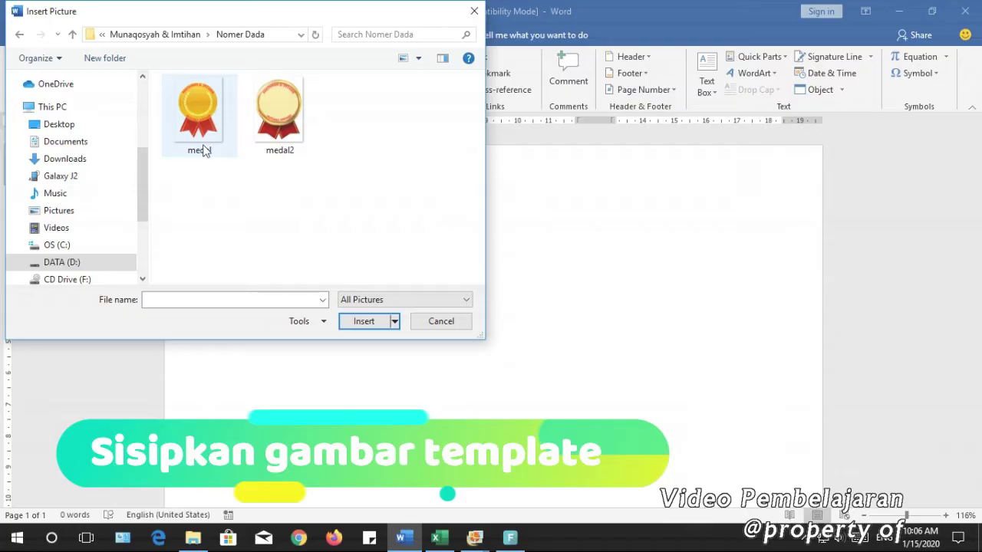
{"action": "double_click", "coordinate": [201, 125]}
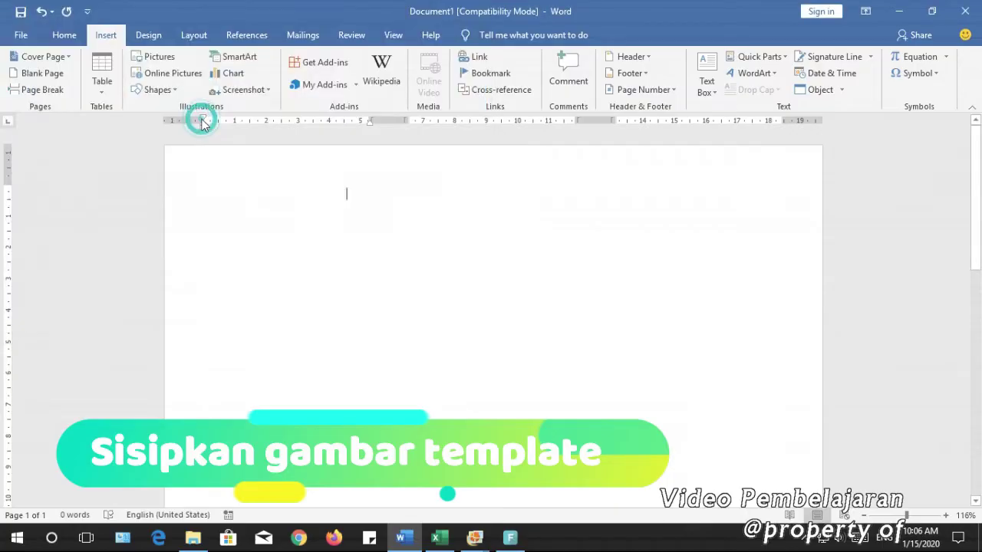
Step: Enlarge the medal picture to about 9.79 cm high by 7.23 cm wide and slightly widen the first column
{"action": "left_click_drag", "start_coordinate": [372, 411], "coordinate": [431, 492]}
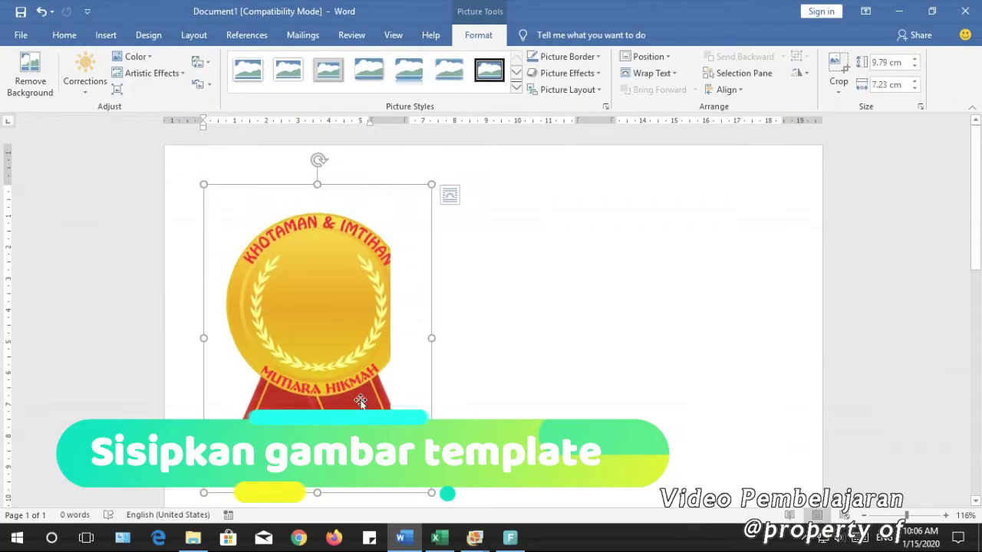
{"action": "scroll", "coordinate": [497, 377], "scroll_direction": "down", "scroll_amount": 3}
{"action": "scroll", "coordinate": [497, 376], "scroll_direction": "up", "scroll_amount": 3}
{"action": "left_click_drag", "start_coordinate": [371, 121], "coordinate": [417, 128]}
{"action": "left_click", "coordinate": [308, 288]}
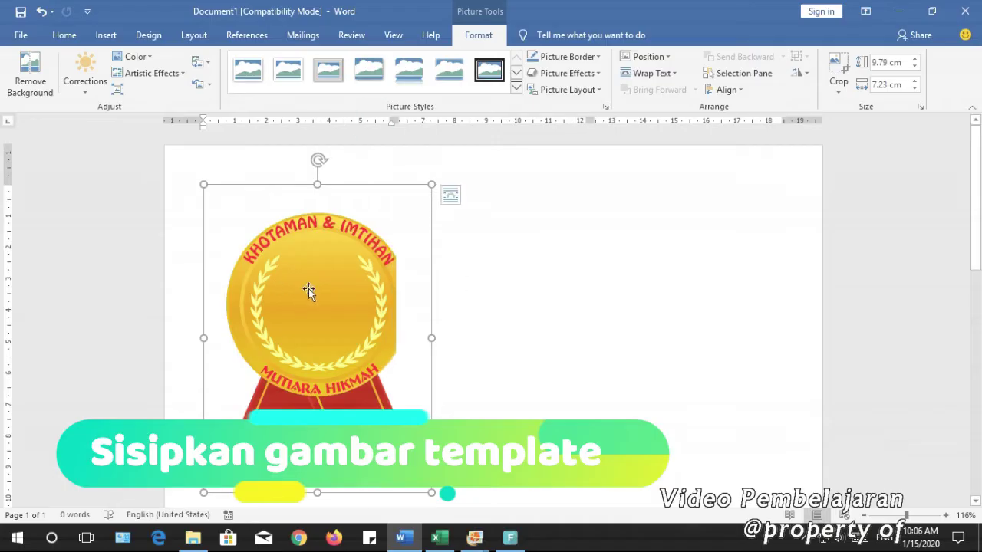
Step: Set the medal picture's text wrapping to Behind Text
{"action": "right_click", "coordinate": [319, 288]}
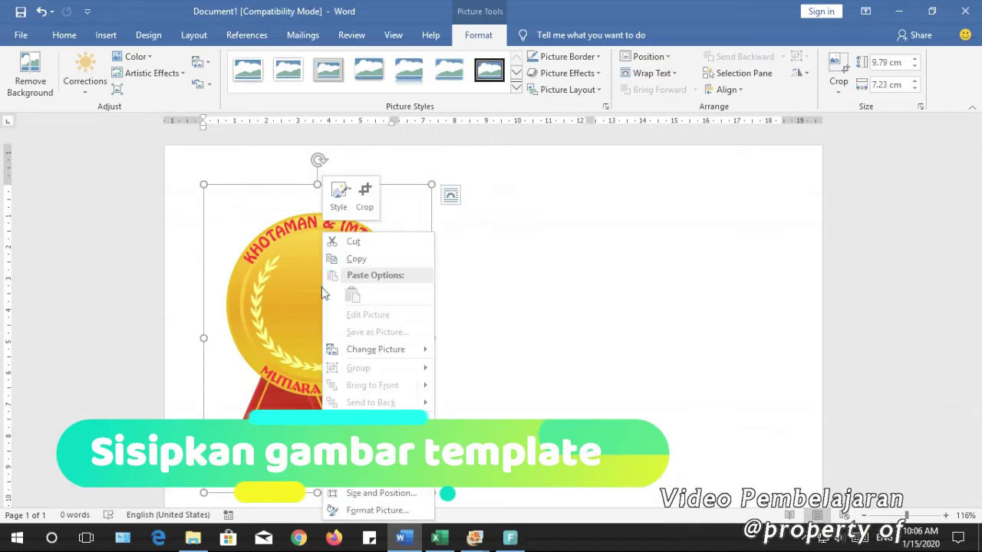
{"action": "mouse_move", "coordinate": [372, 457]}
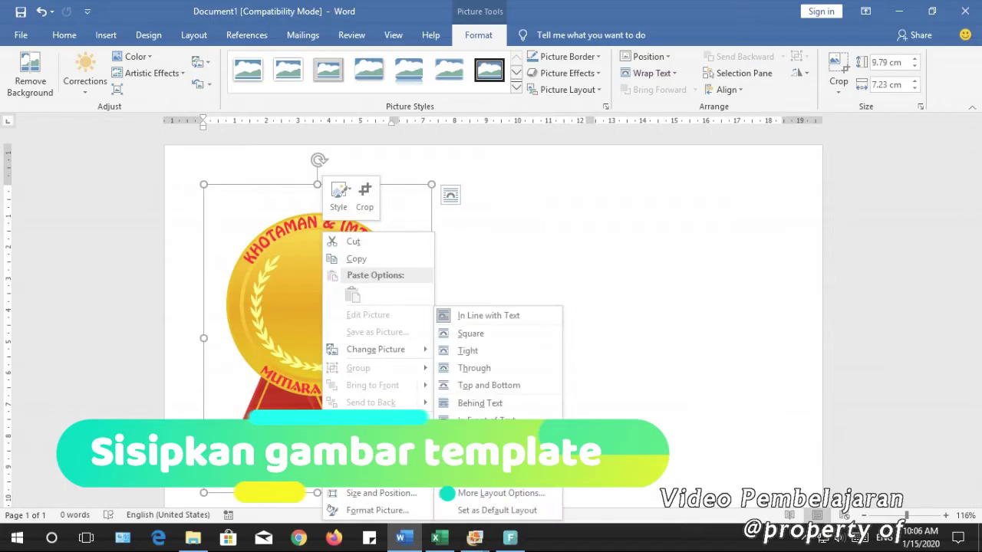
{"action": "left_click", "coordinate": [489, 401]}
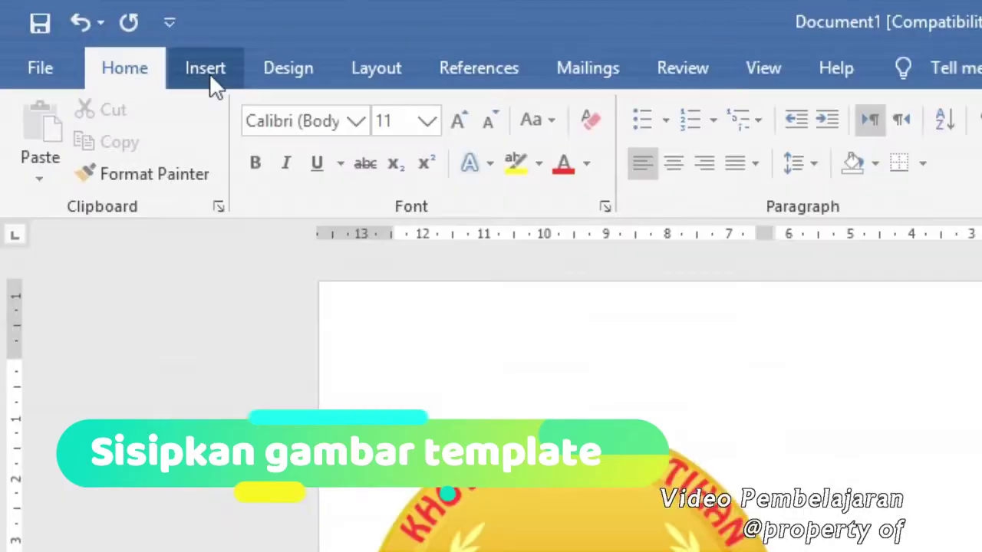
Step: Switch the page to Landscape orientation and enlarge the medal picture to fill roughly a third of the page width
{"action": "left_click", "coordinate": [203, 42]}
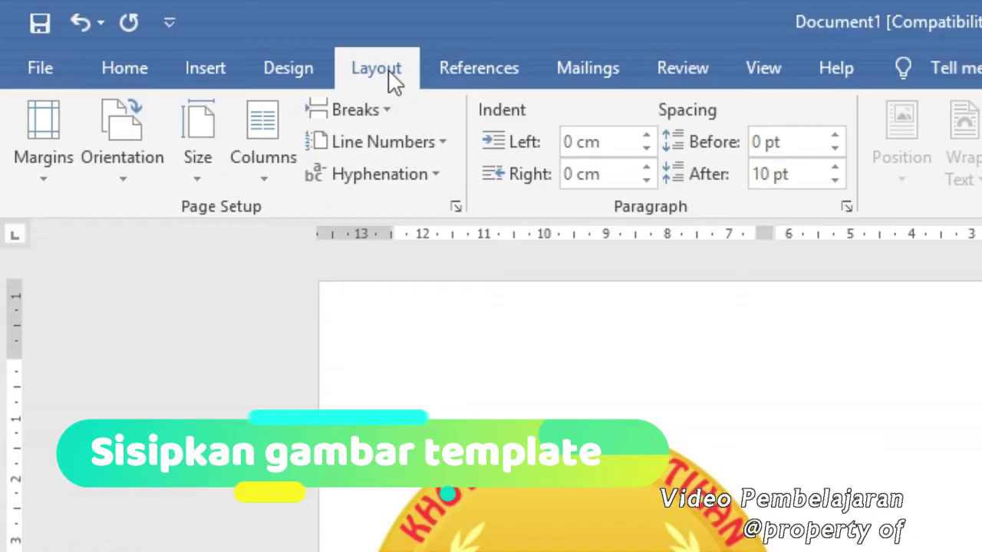
{"action": "left_click", "coordinate": [121, 171]}
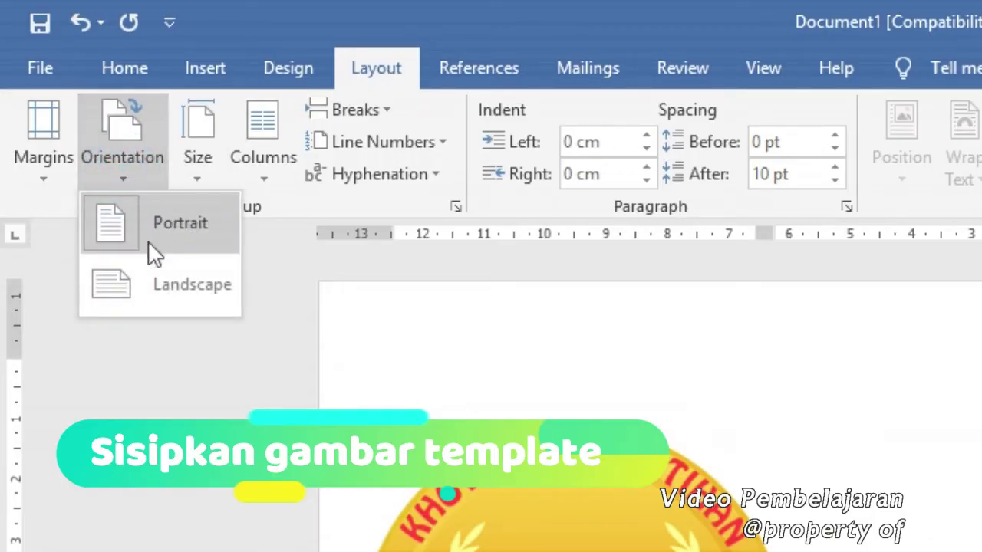
{"action": "left_click", "coordinate": [144, 285]}
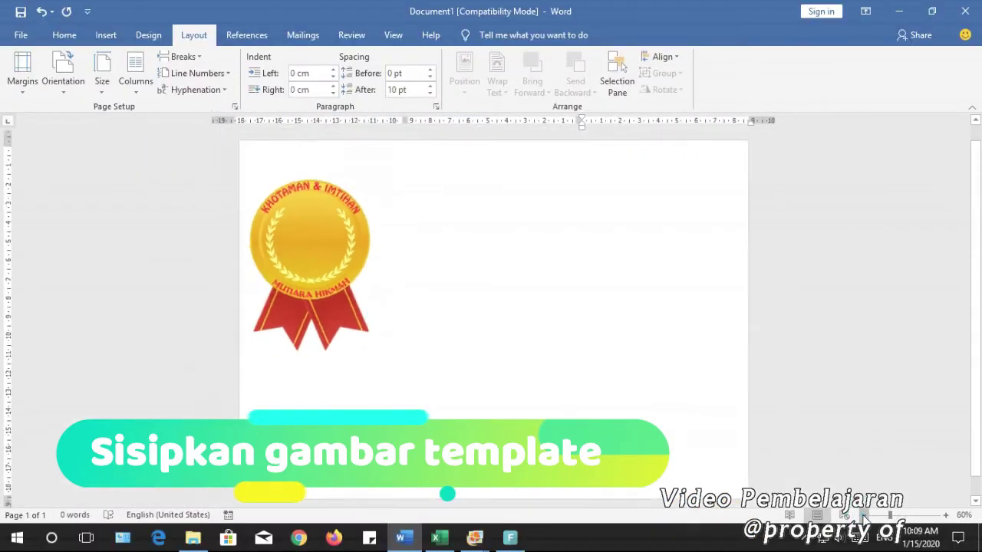
{"action": "left_click", "coordinate": [335, 268]}
{"action": "left_click_drag", "start_coordinate": [377, 351], "coordinate": [412, 388]}
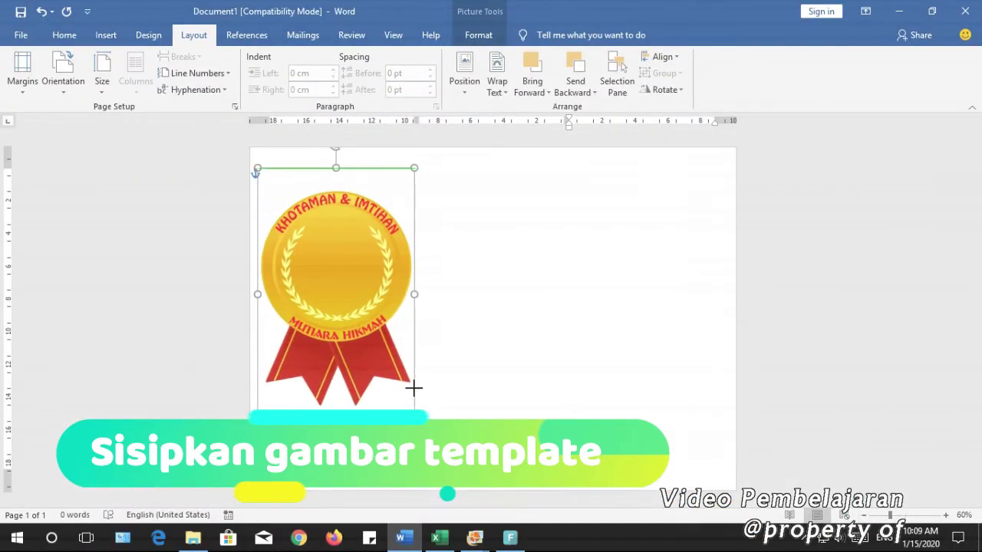
Step: Insert the medal2 picture beside the first medal and resize it to about 13.28 cm high by 9.81 cm wide
{"action": "left_click", "coordinate": [495, 267]}
{"action": "left_click", "coordinate": [106, 34]}
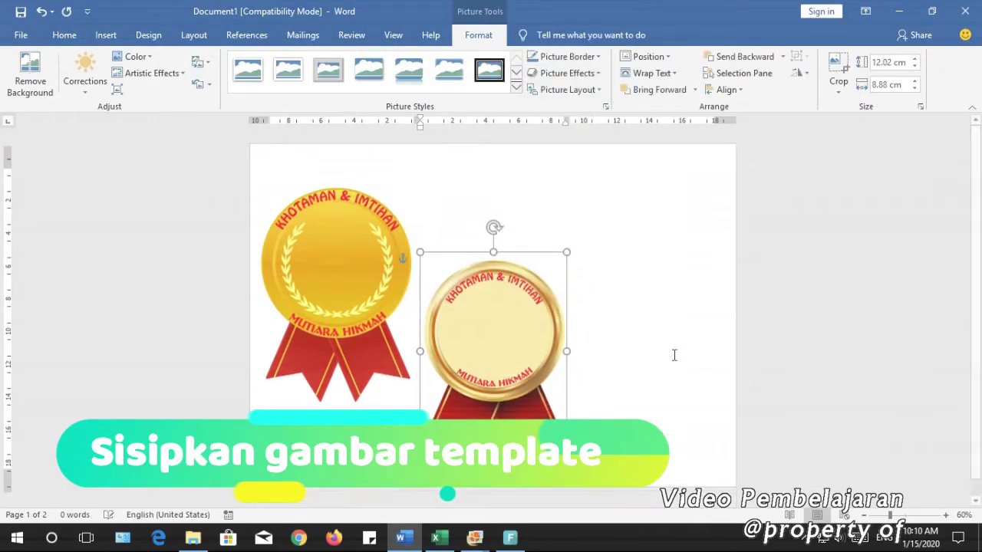
{"action": "left_click_drag", "start_coordinate": [534, 325], "coordinate": [529, 272]}
{"action": "left_click_drag", "start_coordinate": [570, 395], "coordinate": [590, 424]}
{"action": "left_click_drag", "start_coordinate": [526, 328], "coordinate": [522, 313]}
{"action": "left_click_drag", "start_coordinate": [588, 175], "coordinate": [581, 185]}
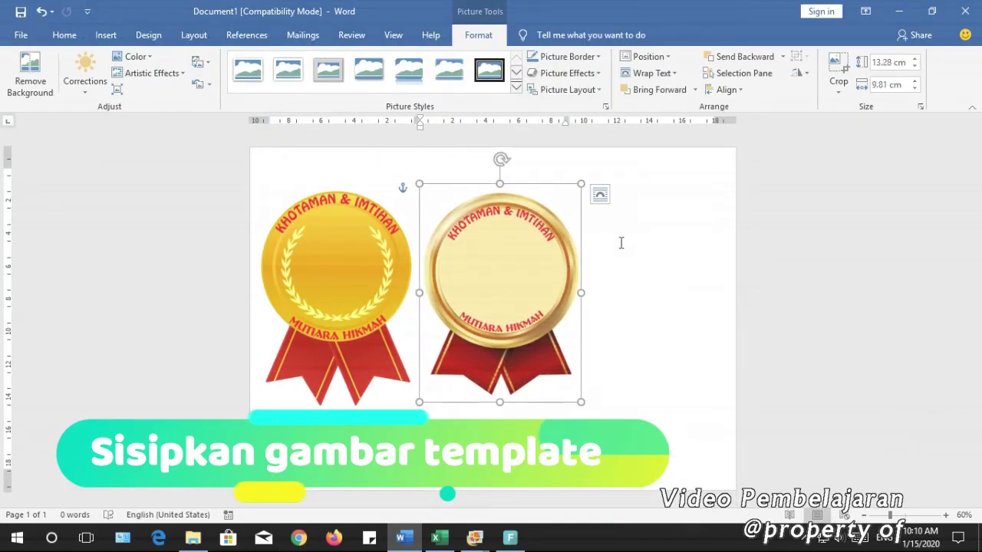
Step: Copy the first gold medal and place the duplicate in the remaining third of the page
{"action": "right_click", "coordinate": [383, 231]}
{"action": "left_click", "coordinate": [653, 255]}
{"action": "left_click", "coordinate": [653, 256]}
{"action": "key", "text": "ctrl+v"}
{"action": "left_click_drag", "start_coordinate": [660, 344], "coordinate": [657, 268]}
Step: Shift the middle medal slightly towards the first one to even out the spacing between the three medals
{"action": "left_click", "coordinate": [513, 273]}
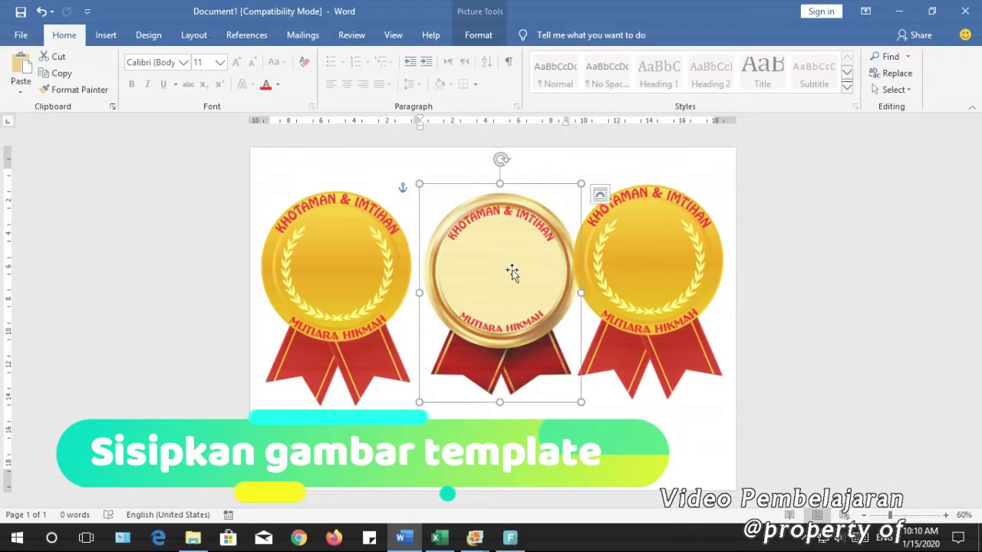
{"action": "left_click_drag", "start_coordinate": [513, 273], "coordinate": [494, 267]}
{"action": "left_click", "coordinate": [589, 446]}
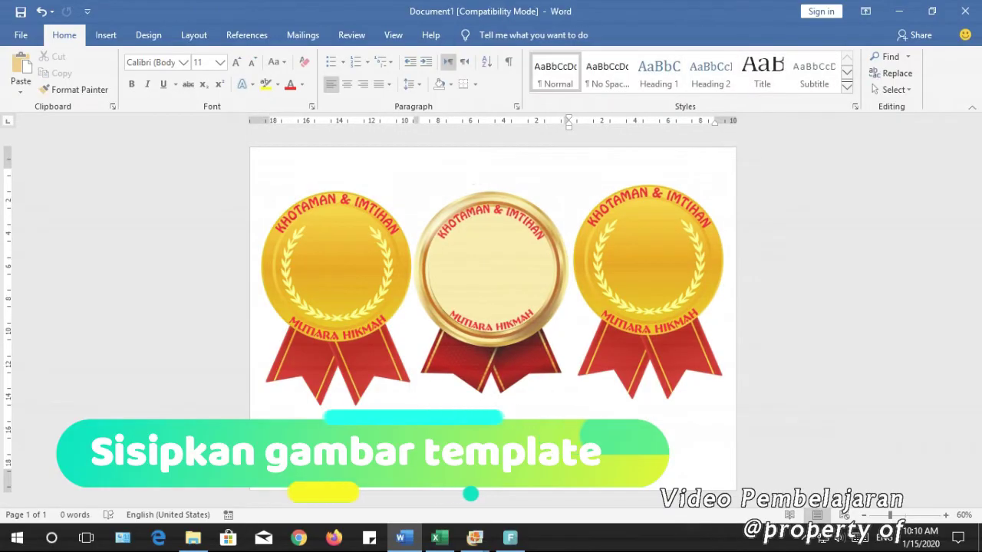
Step: Insert a Simple Text Box over the first gold medal
{"action": "left_click_drag", "start_coordinate": [890, 515], "coordinate": [897, 515]}
{"action": "left_click_drag", "start_coordinate": [975, 371], "coordinate": [975, 315]}
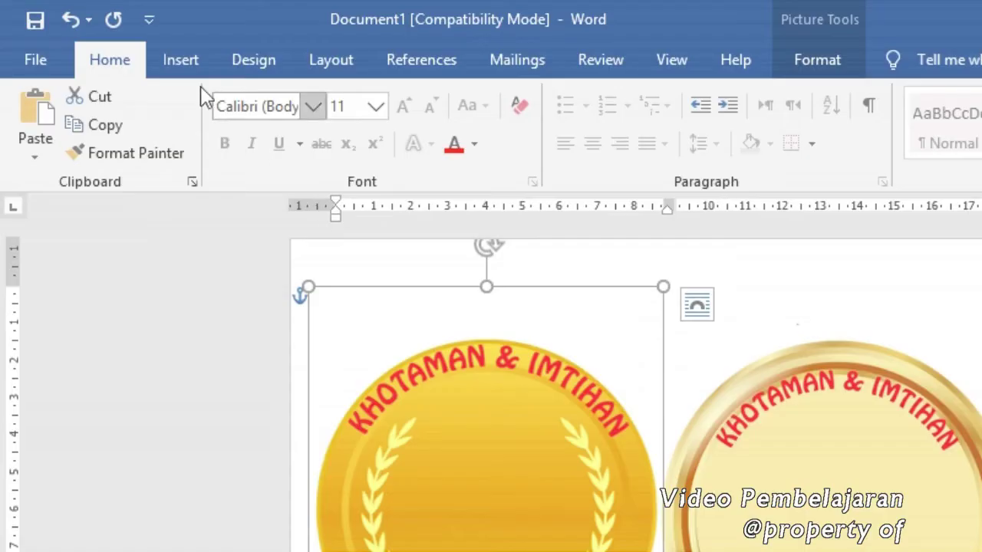
{"action": "left_click", "coordinate": [182, 67]}
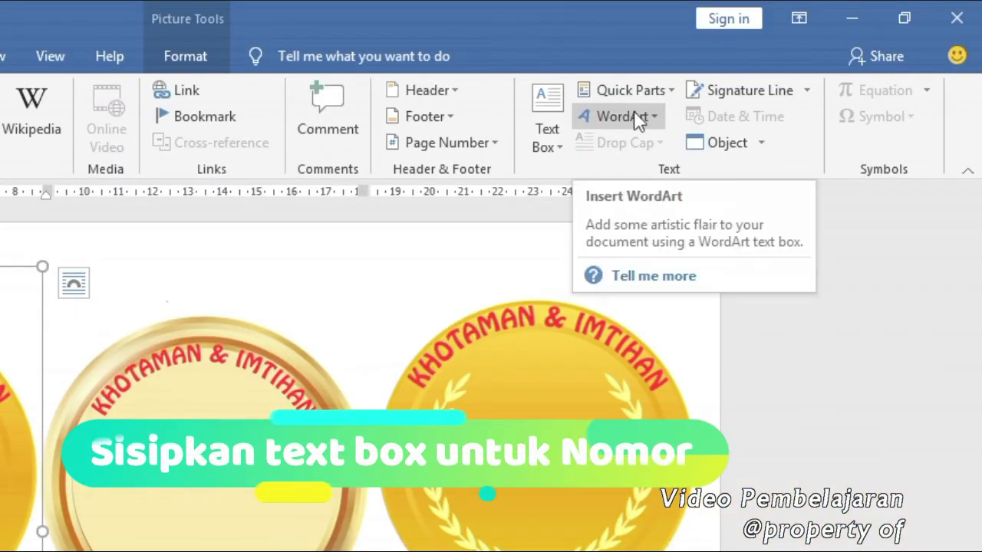
{"action": "left_click", "coordinate": [552, 108]}
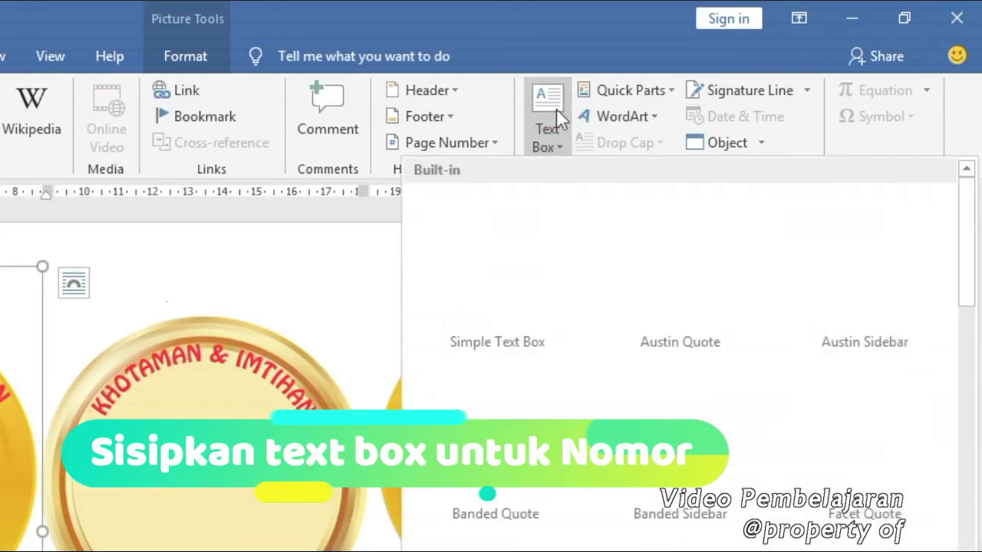
{"action": "left_click", "coordinate": [473, 244]}
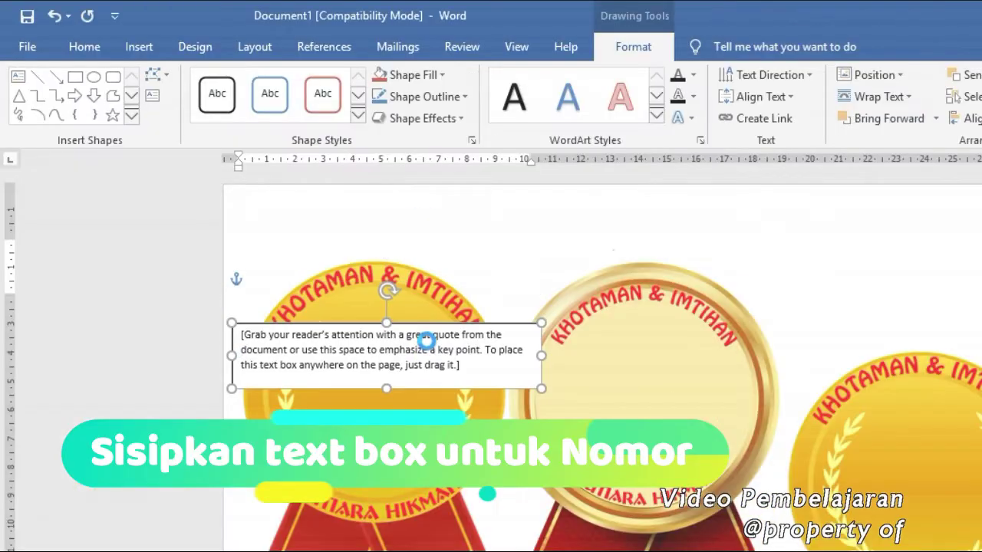
Step: Replace the text box's placeholder text with 1 and narrow the box from both sides to fit within the medal
{"action": "key", "text": "Delete"}
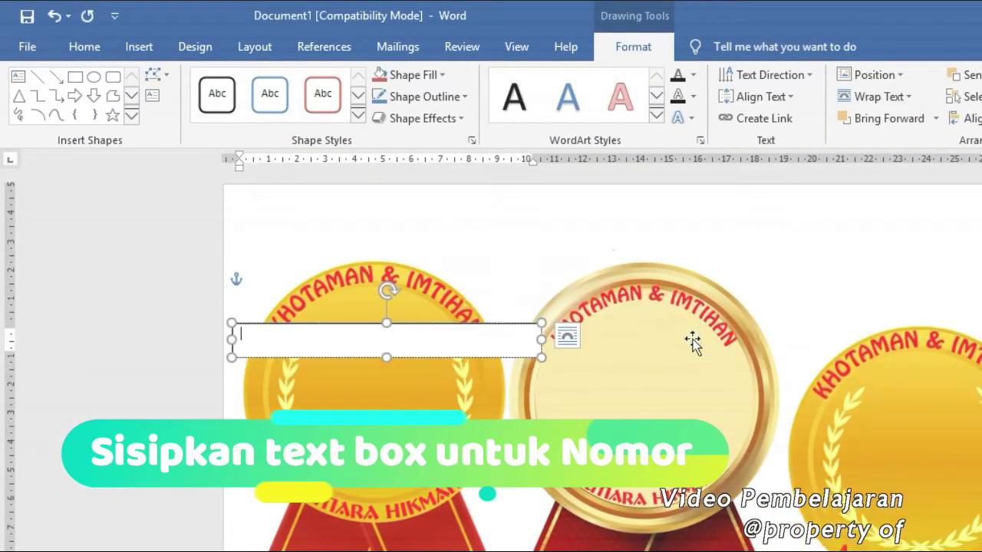
{"action": "left_click_drag", "start_coordinate": [544, 338], "coordinate": [472, 338]}
{"action": "left_click_drag", "start_coordinate": [232, 339], "coordinate": [281, 345]}
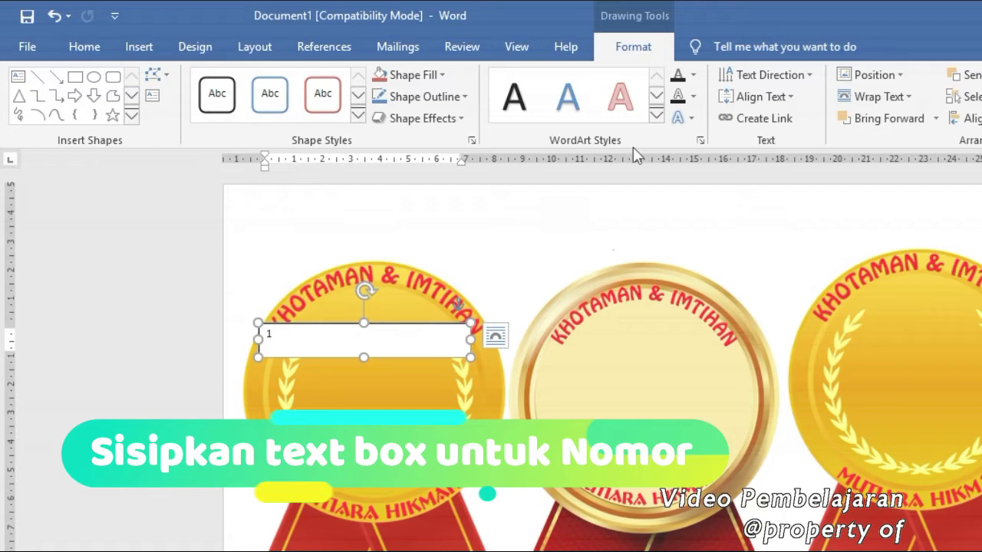
Step: Give the number text box No Fill and No Outline
{"action": "left_click", "coordinate": [439, 74]}
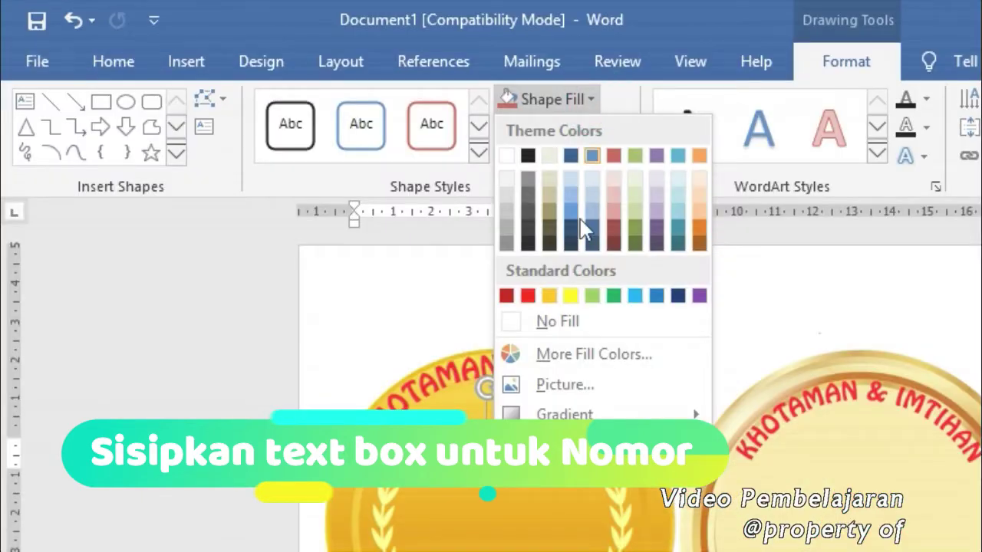
{"action": "left_click", "coordinate": [560, 323]}
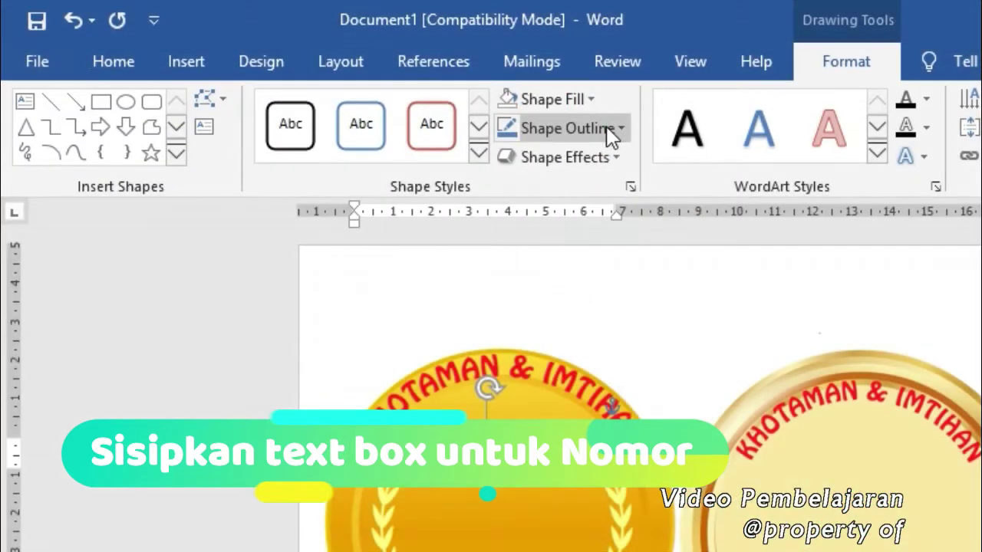
{"action": "left_click", "coordinate": [608, 128]}
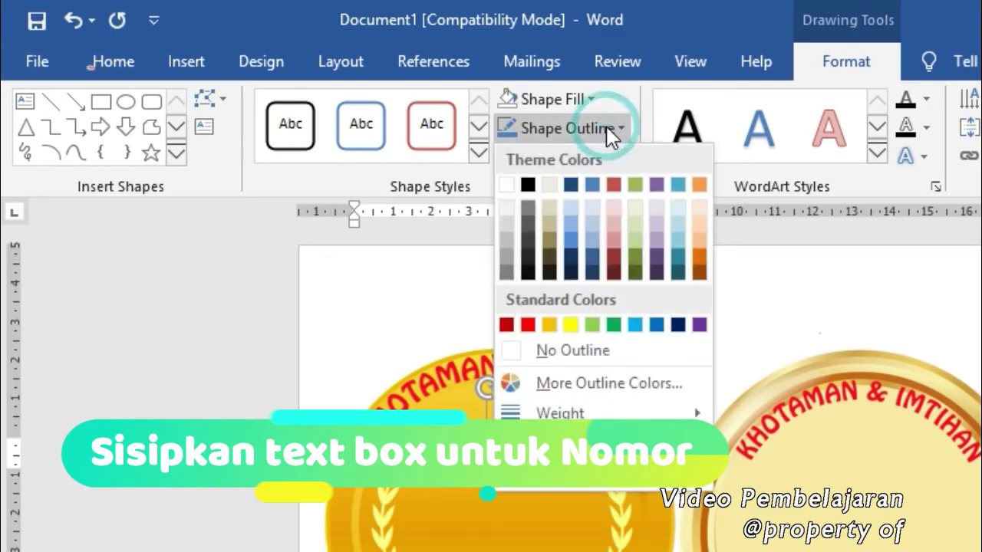
{"action": "left_click", "coordinate": [570, 351]}
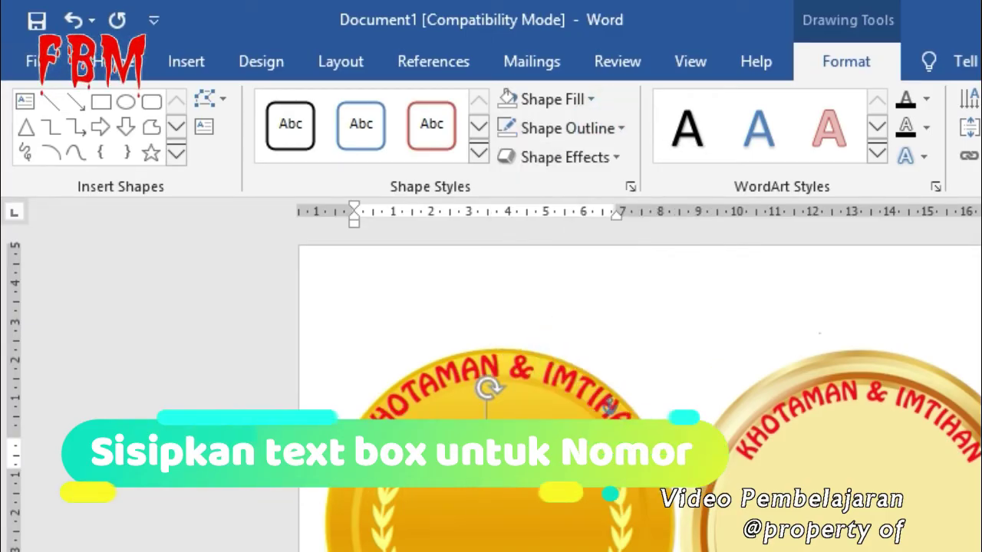
Step: Resize the number text box to about 4.85 cm high by 6.04 cm wide, inside the first medal's laurel wreath
{"action": "left_click_drag", "start_coordinate": [345, 455], "coordinate": [373, 467]}
{"action": "left_click_drag", "start_coordinate": [212, 266], "coordinate": [216, 266]}
{"action": "left_click_drag", "start_coordinate": [284, 271], "coordinate": [289, 352]}
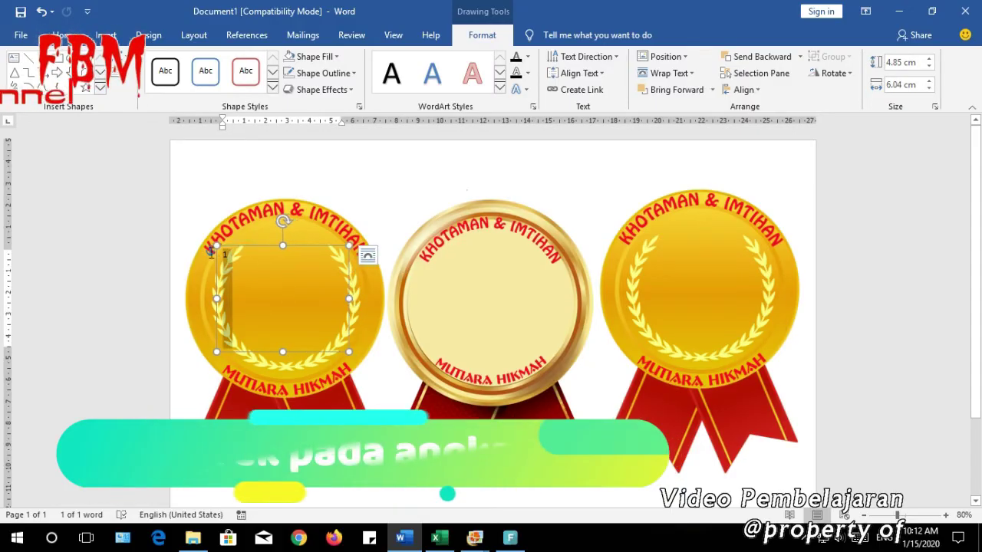
Step: Center the number in the first medal's text box and set its font size to 100
{"action": "left_click", "coordinate": [61, 35]}
{"action": "left_click", "coordinate": [347, 84]}
{"action": "left_click", "coordinate": [220, 62]}
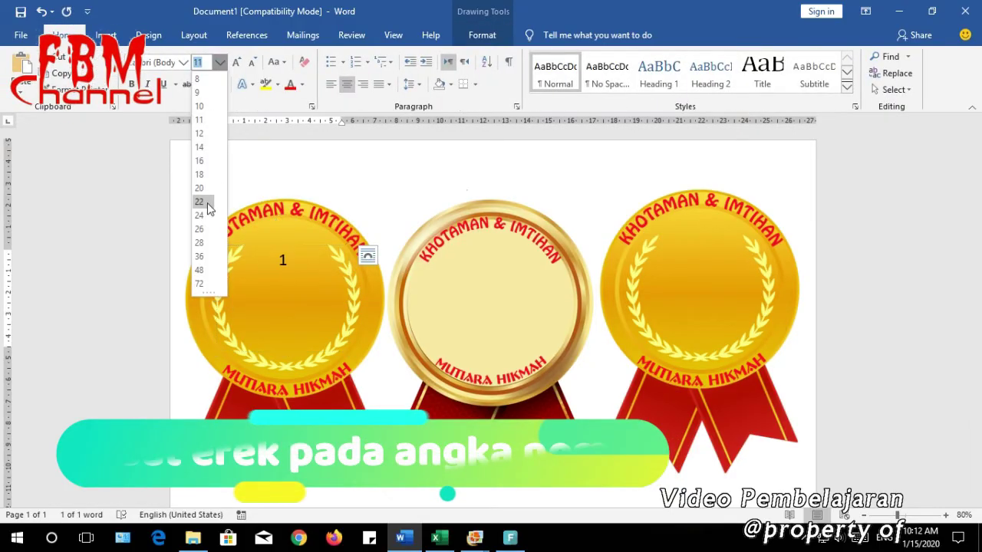
{"action": "left_click", "coordinate": [200, 283]}
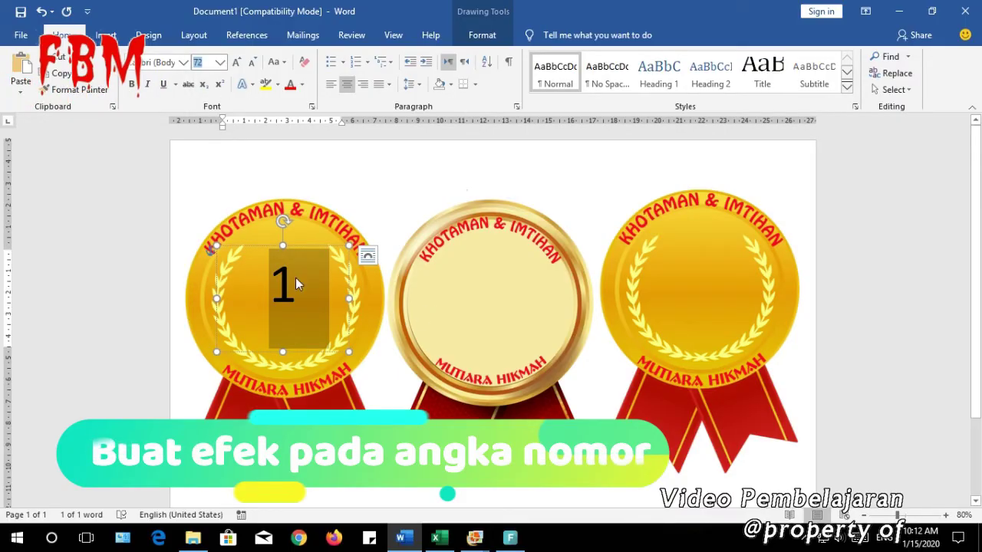
{"action": "double_click", "coordinate": [289, 283]}
{"action": "type", "text": "100"}
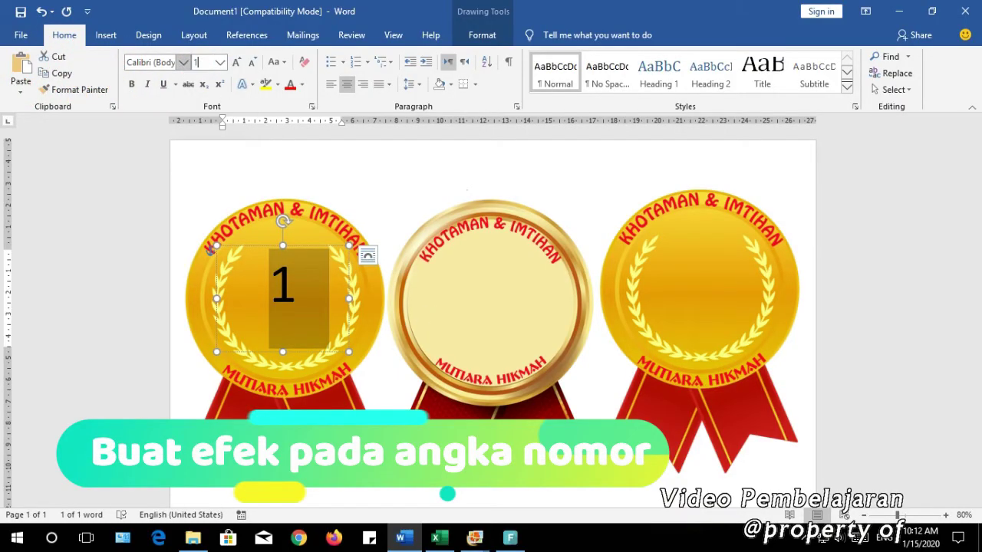
{"action": "key", "text": "Return"}
Step: Extend the first medal's number to 123 and copy its text box
{"action": "left_click", "coordinate": [299, 293]}
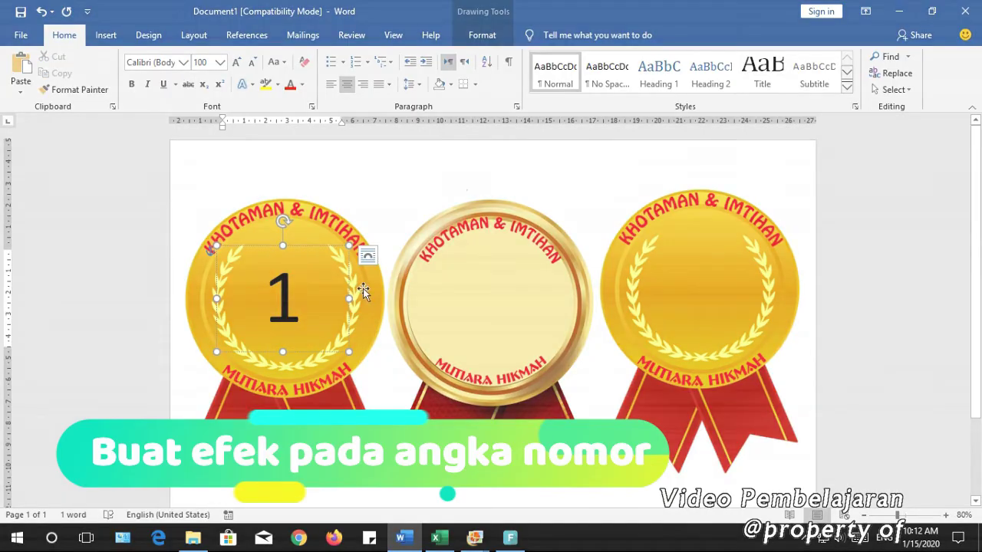
{"action": "type", "text": "23"}
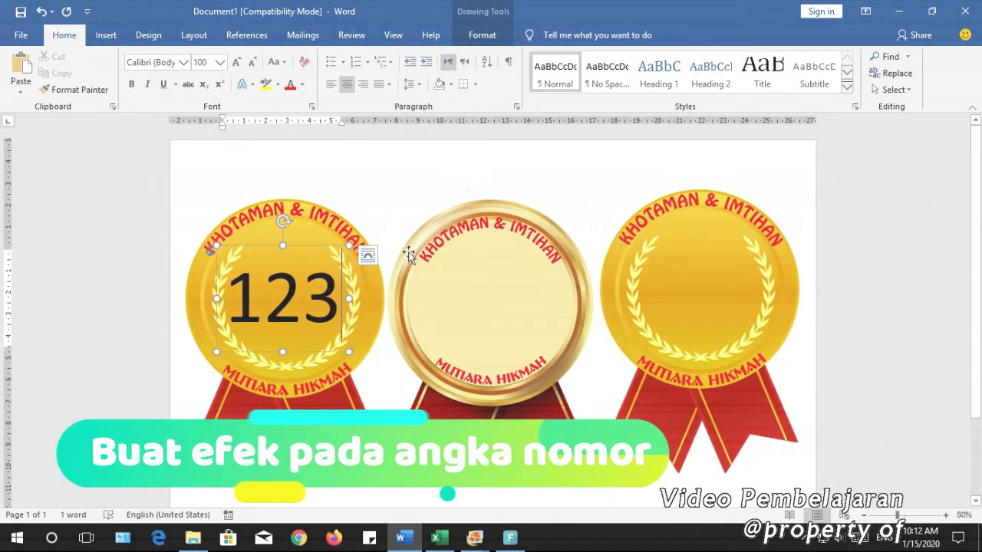
{"action": "right_click", "coordinate": [305, 248]}
{"action": "left_click", "coordinate": [332, 256]}
Step: Paste the copied text box and place it centered on the middle medal, level with the first one
{"action": "left_click", "coordinate": [498, 263]}
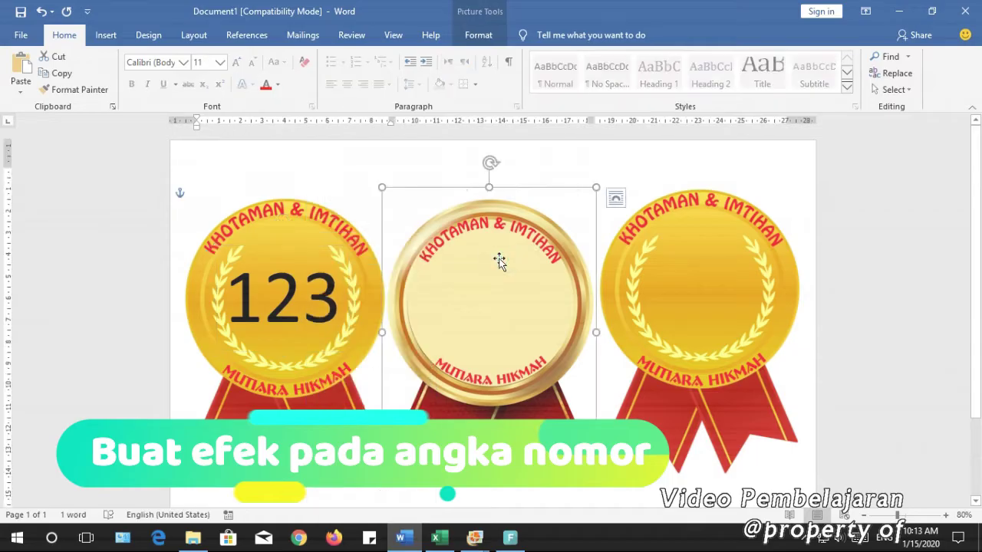
{"action": "right_click", "coordinate": [498, 238]}
{"action": "left_click", "coordinate": [526, 288]}
{"action": "left_click_drag", "start_coordinate": [480, 195], "coordinate": [522, 253]}
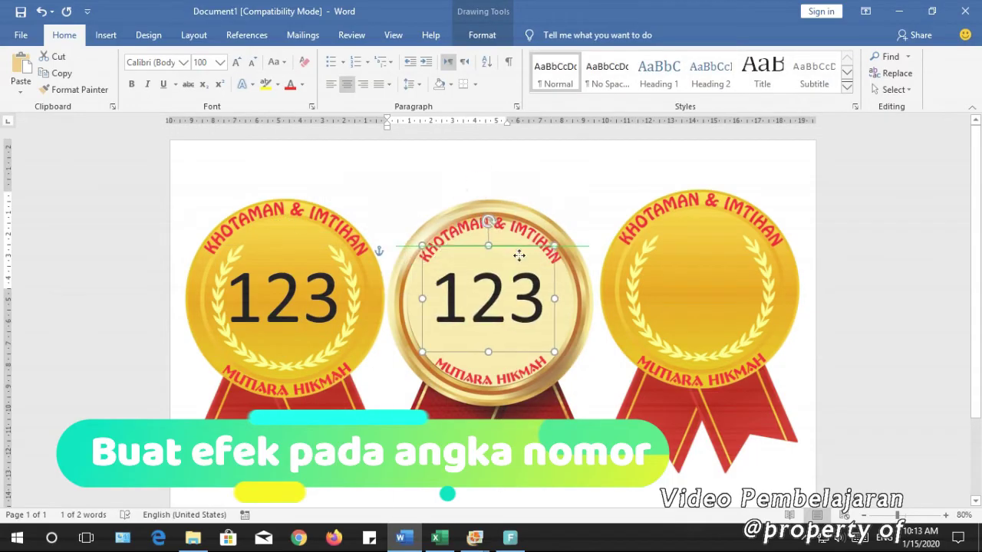
Step: Paste another copy of the 123 text box and place it inside the third medal's laurel wreath
{"action": "left_click", "coordinate": [726, 272]}
{"action": "key", "text": "ctrl+v"}
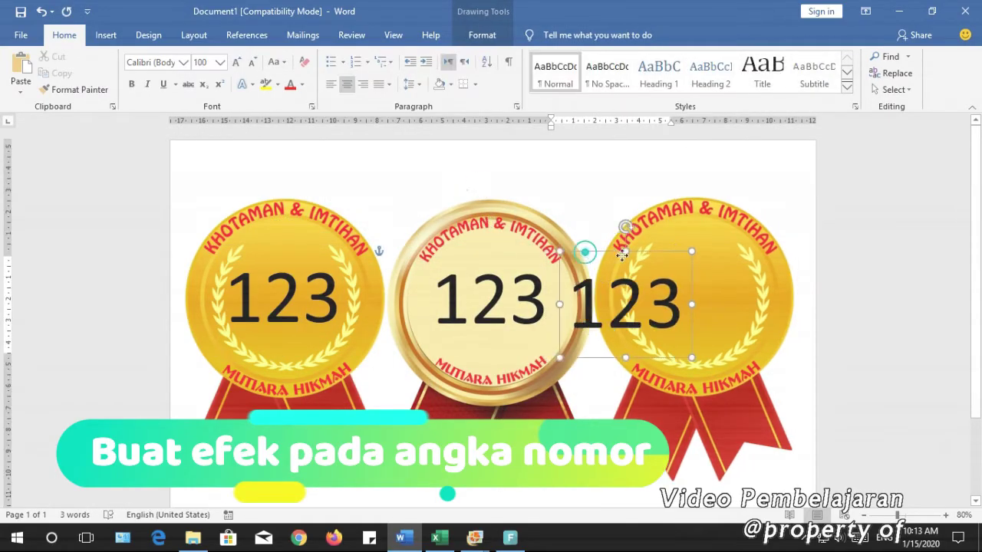
{"action": "left_click_drag", "start_coordinate": [593, 248], "coordinate": [667, 242]}
{"action": "left_click", "coordinate": [719, 191]}
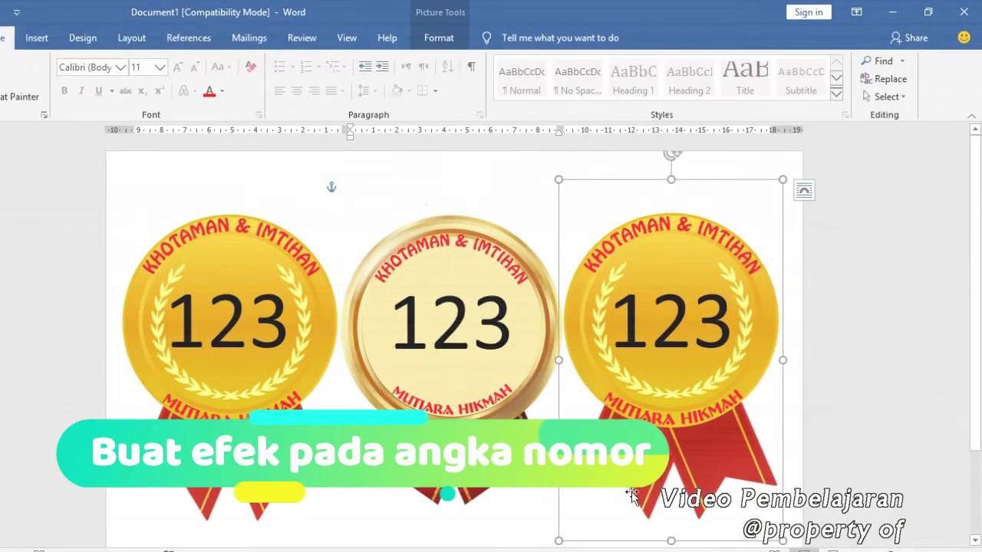
{"action": "left_click", "coordinate": [539, 490]}
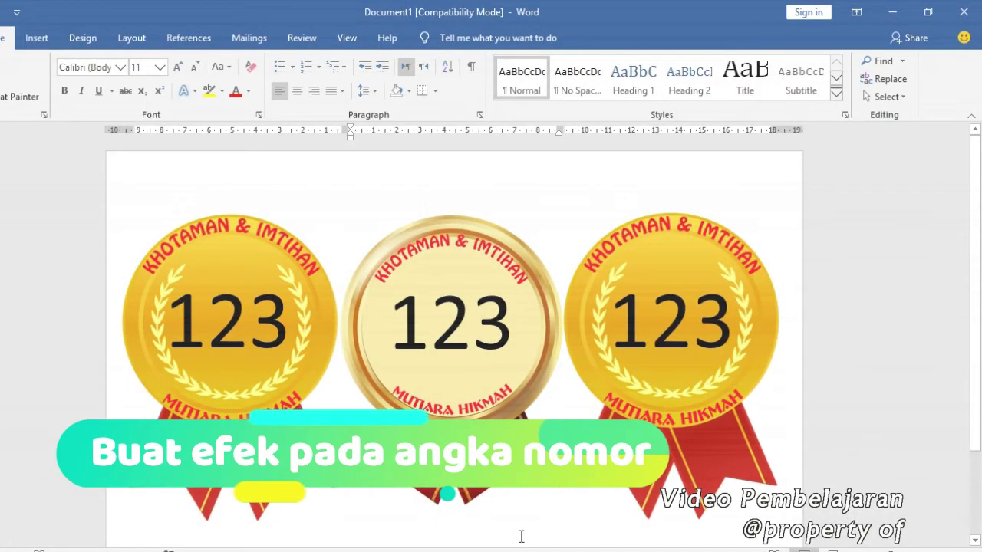
Step: Apply the aqua text effect preset with a light outline and shadow to the first medal's whole number
{"action": "left_click", "coordinate": [256, 340]}
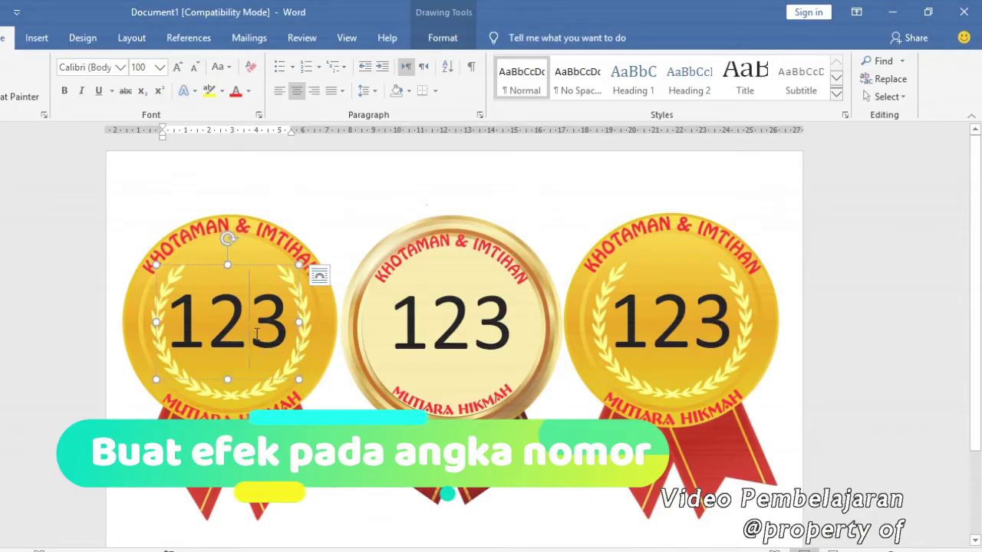
{"action": "key", "text": "ctrl+a"}
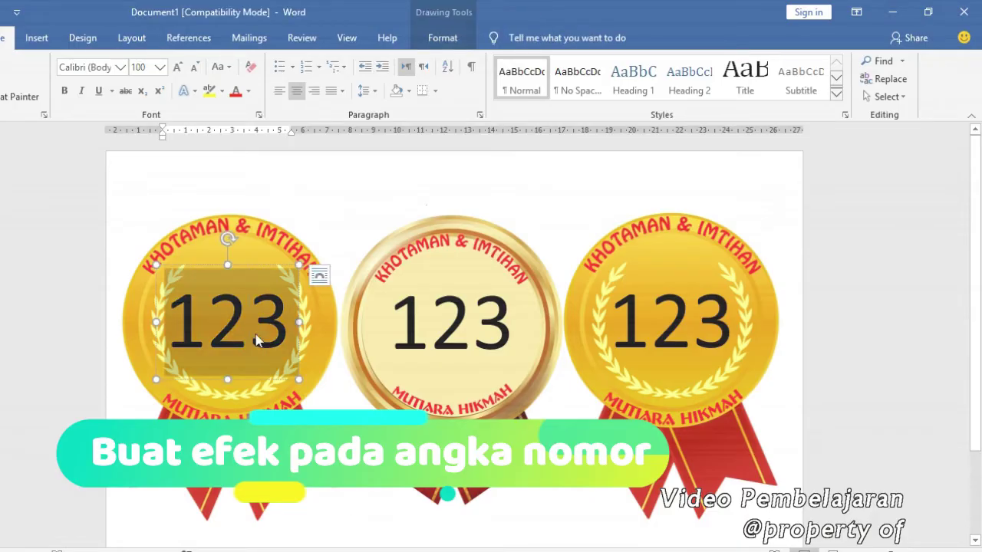
{"action": "left_click", "coordinate": [82, 39]}
{"action": "left_click", "coordinate": [4, 40]}
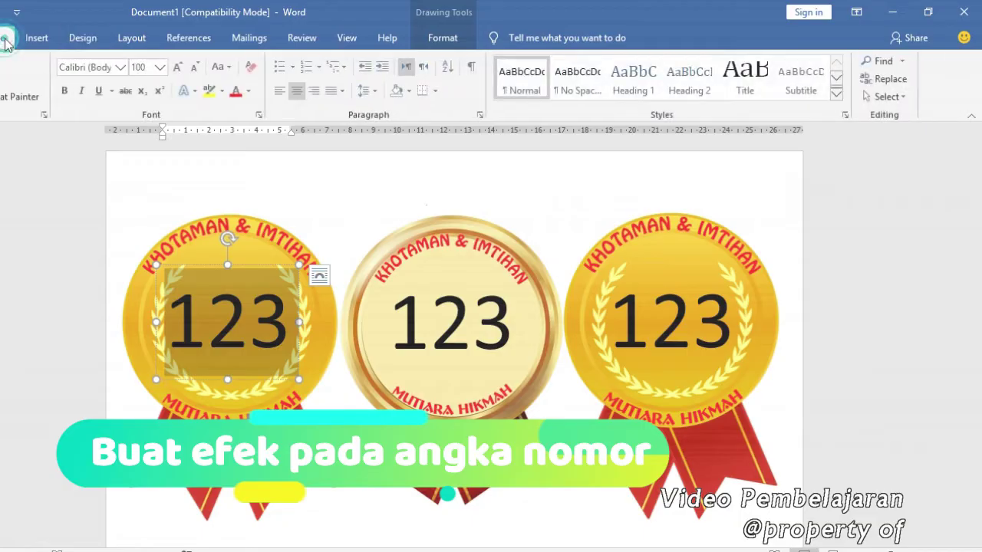
{"action": "left_click", "coordinate": [197, 93]}
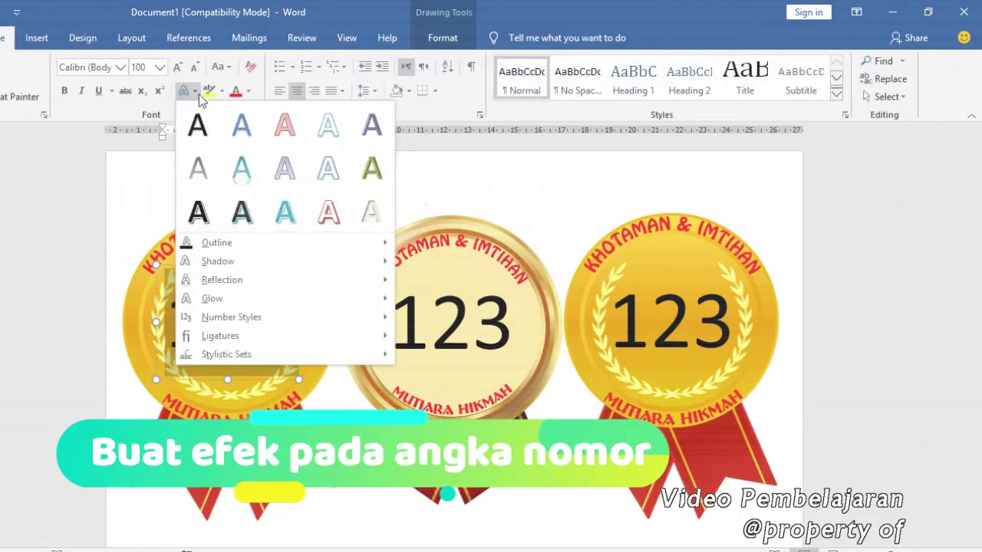
{"action": "left_click", "coordinate": [285, 212]}
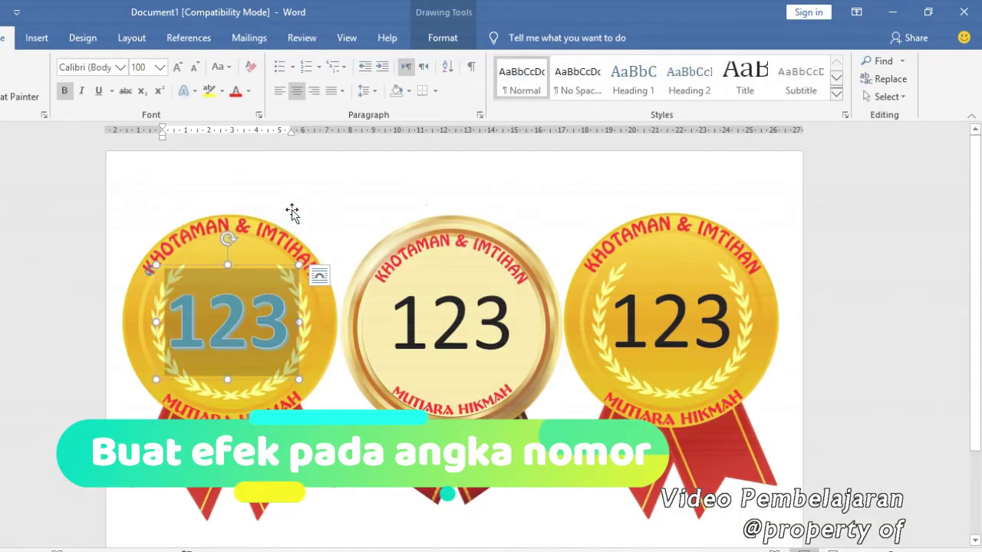
Step: Set the first medal's number to a red text fill and a White, Background 1 text outline
{"action": "left_click", "coordinate": [285, 310]}
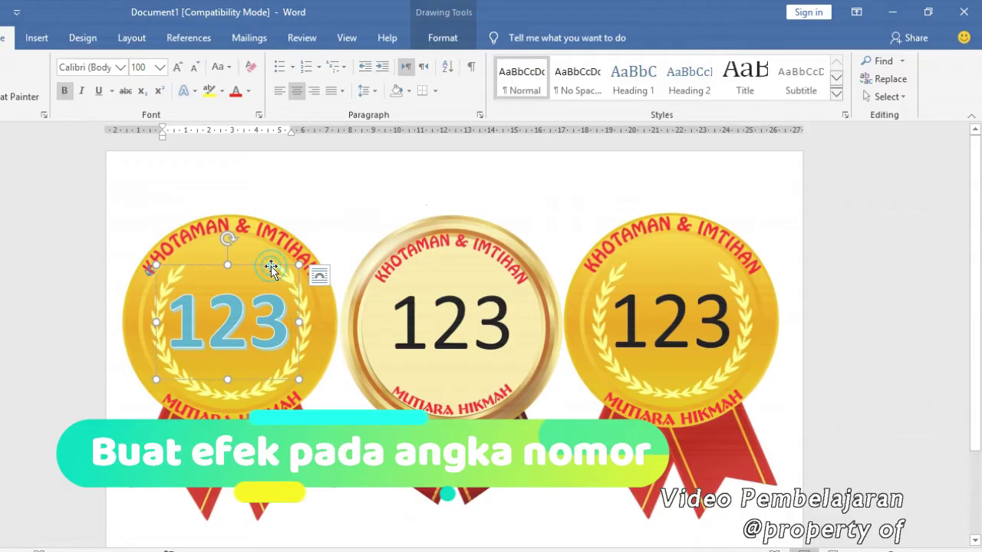
{"action": "double_click", "coordinate": [271, 268]}
{"action": "left_click", "coordinate": [495, 64]}
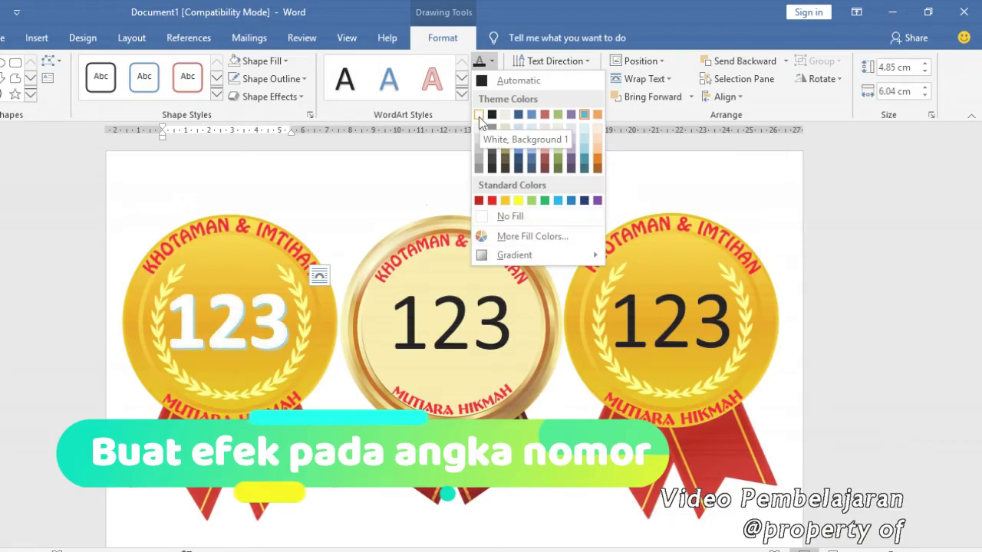
{"action": "left_click", "coordinate": [492, 201]}
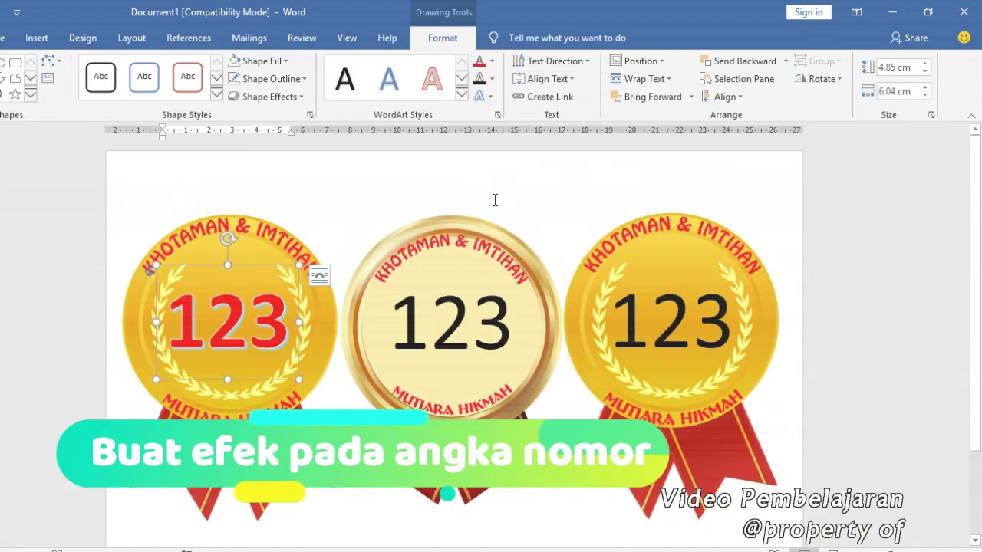
{"action": "left_click", "coordinate": [491, 79]}
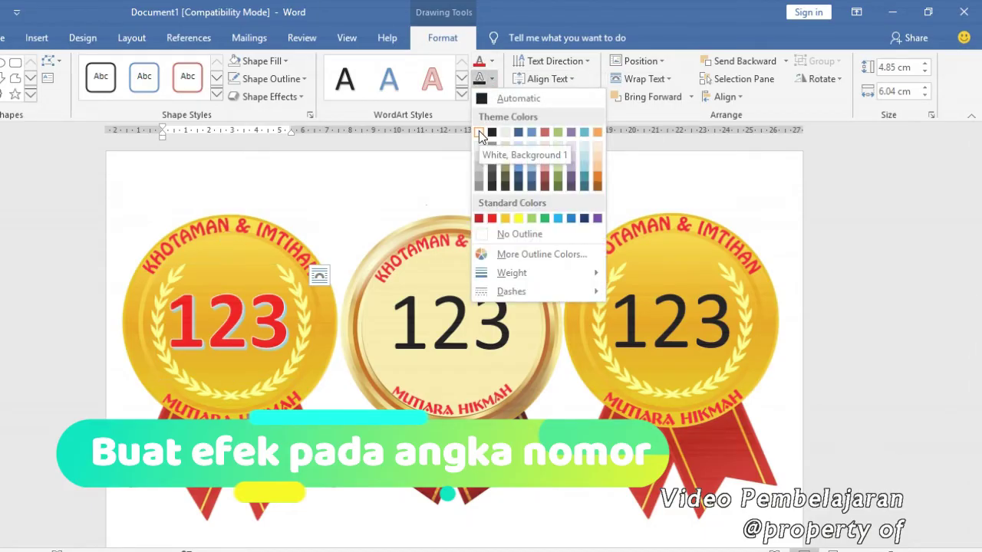
{"action": "left_click", "coordinate": [479, 133]}
Step: Add a reflection to the first medal's number using the first variation in the second row of presets
{"action": "left_click", "coordinate": [492, 97]}
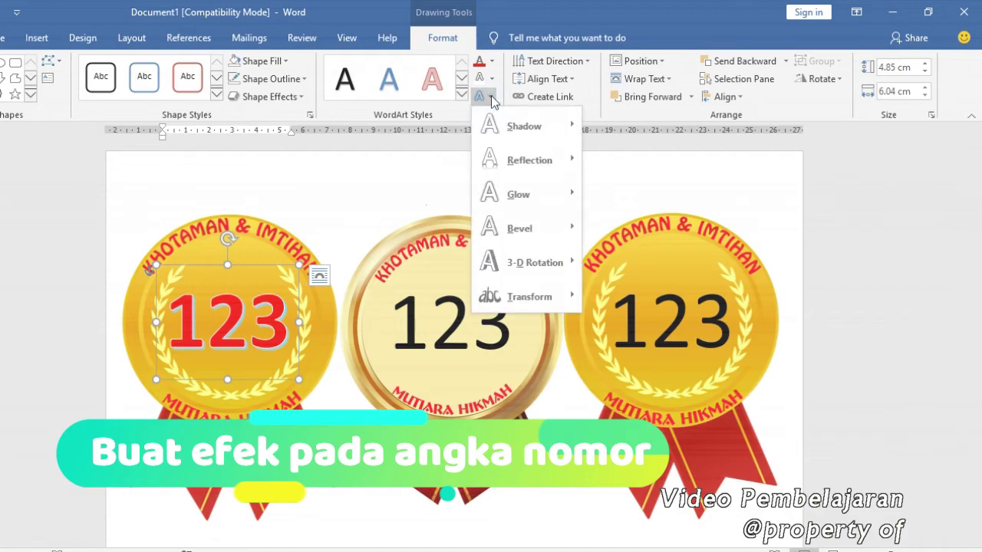
{"action": "mouse_move", "coordinate": [542, 266]}
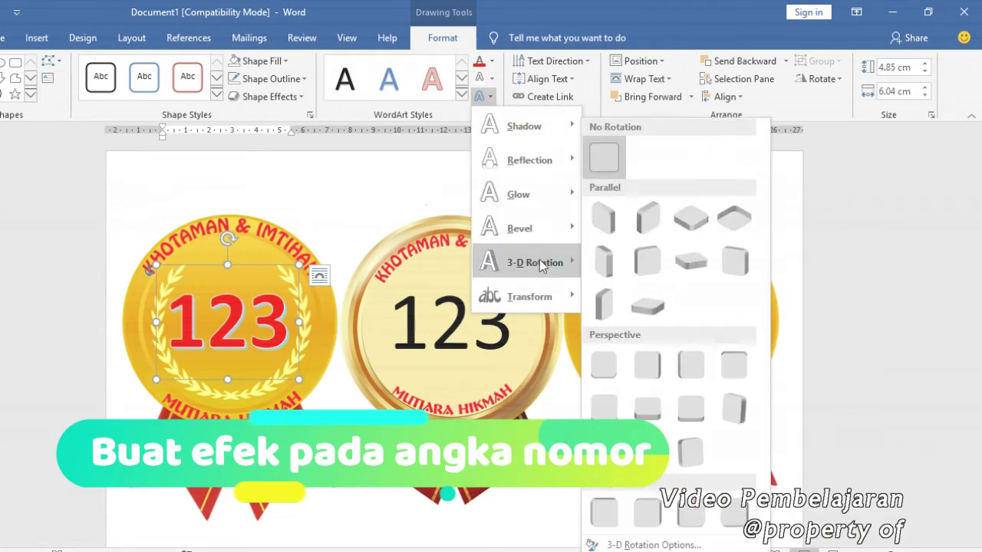
{"action": "mouse_move", "coordinate": [543, 197]}
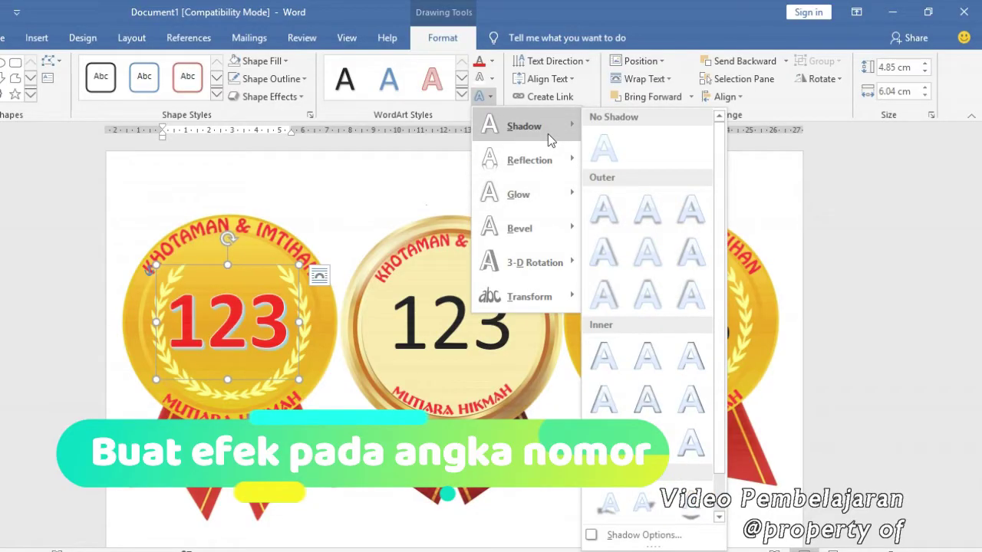
{"action": "mouse_move", "coordinate": [549, 168]}
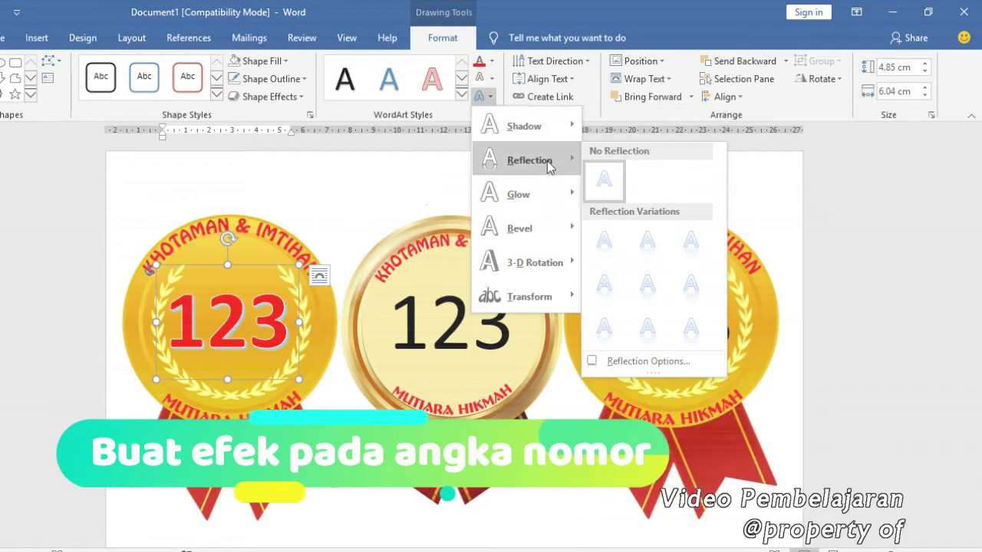
{"action": "left_click", "coordinate": [610, 283]}
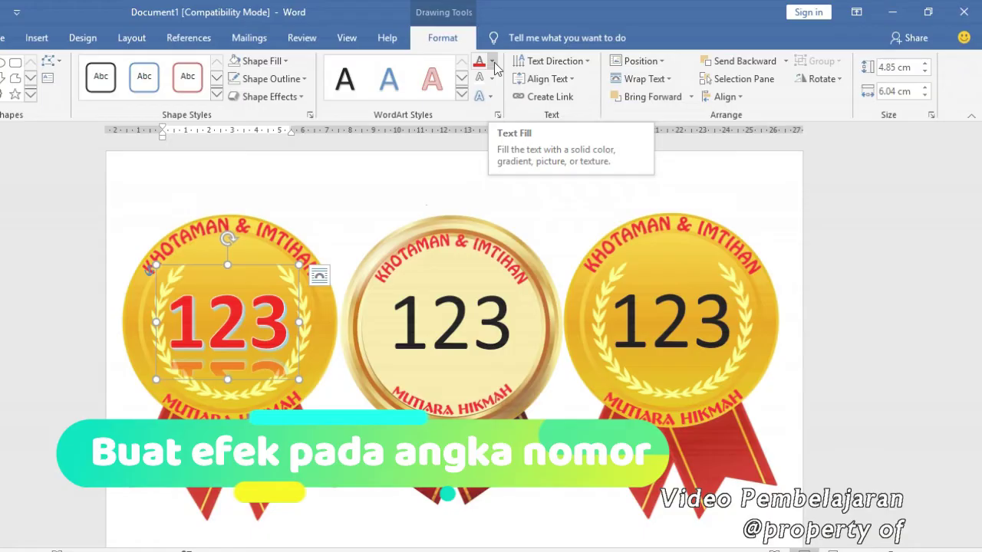
Step: Set the text shadow color of the first medal's number to black in the Format Shape settings
{"action": "left_click", "coordinate": [497, 115]}
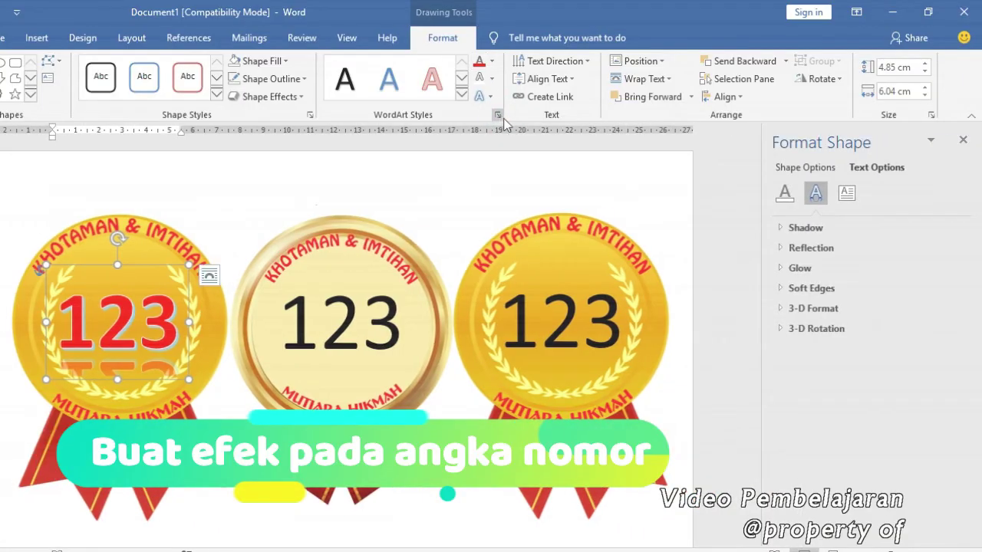
{"action": "left_click", "coordinate": [782, 229]}
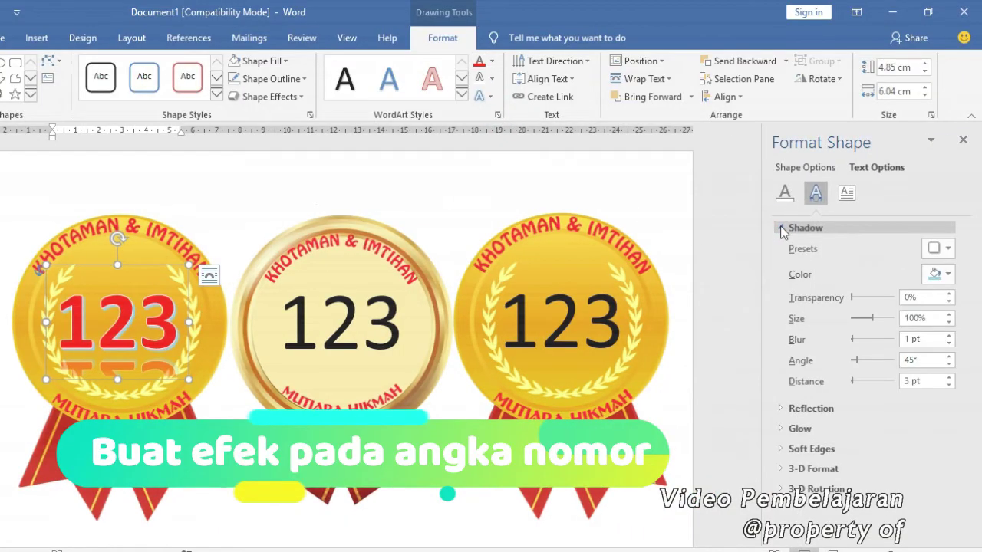
{"action": "left_click", "coordinate": [948, 275]}
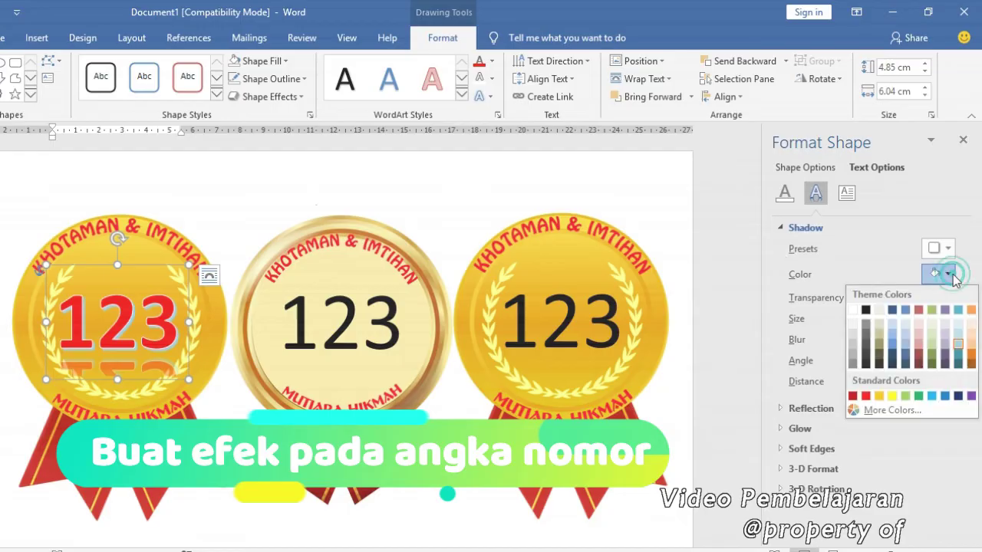
{"action": "left_click", "coordinate": [866, 312]}
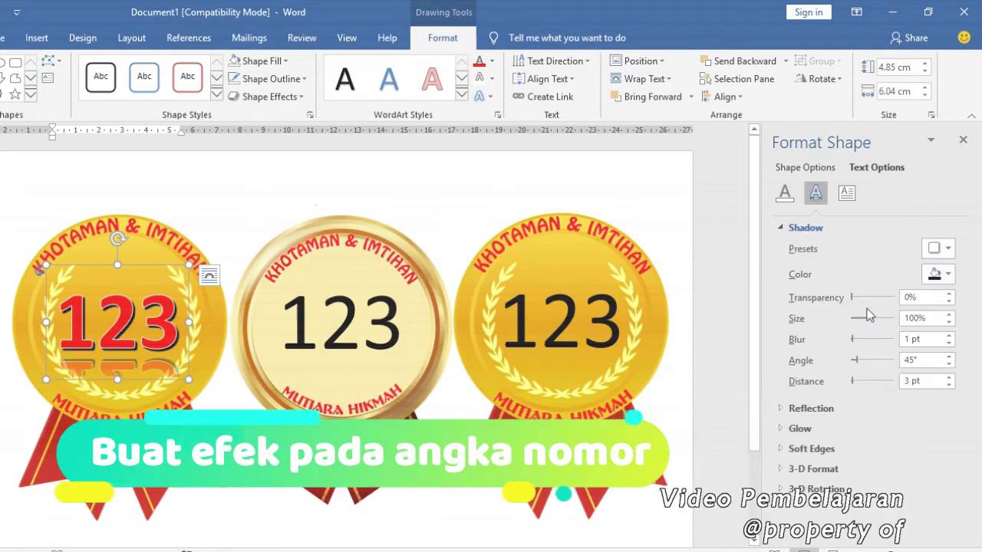
Step: Copy the first medal's styled number and paste it over the middle medal's number, keeping the source formatting
{"action": "left_click", "coordinate": [339, 314]}
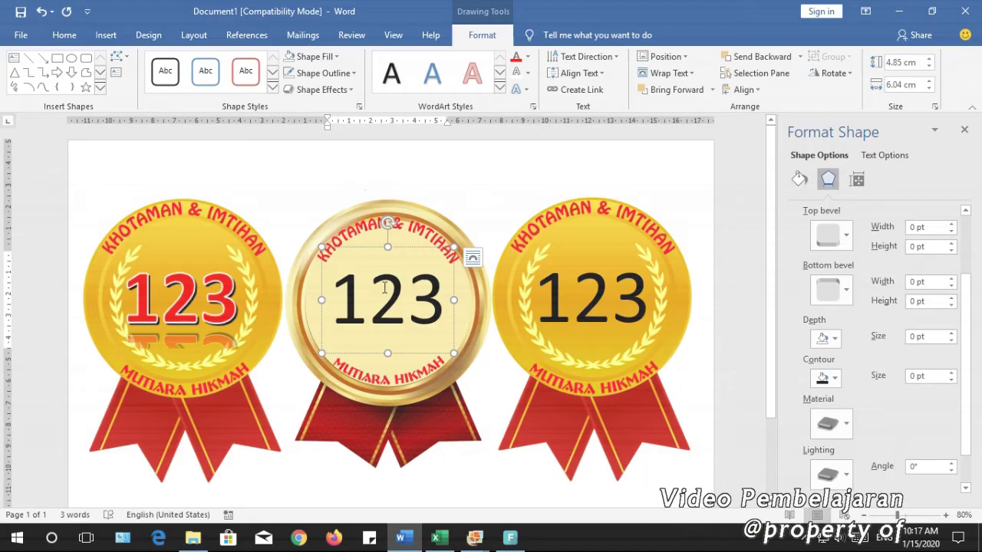
{"action": "left_click_drag", "start_coordinate": [229, 300], "coordinate": [142, 296]}
{"action": "right_click", "coordinate": [143, 295]}
{"action": "left_click", "coordinate": [174, 322]}
{"action": "left_click_drag", "start_coordinate": [338, 301], "coordinate": [431, 303]}
{"action": "right_click", "coordinate": [428, 304]}
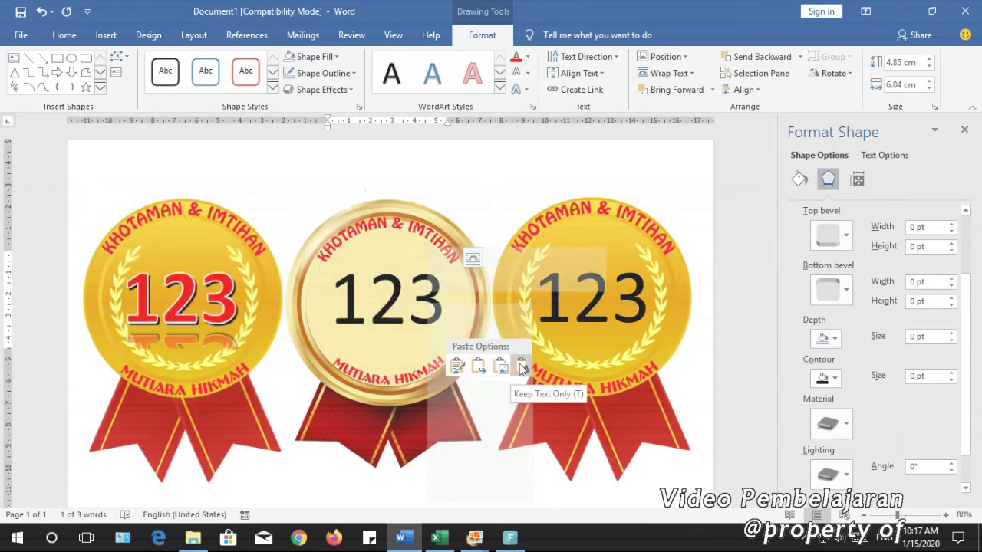
{"action": "left_click", "coordinate": [457, 367]}
Step: Replace the third medal's number with the copied styled number and close the Format Shape settings
{"action": "left_click_drag", "start_coordinate": [537, 302], "coordinate": [637, 301]}
{"action": "right_click", "coordinate": [637, 299]}
{"action": "left_click", "coordinate": [666, 359]}
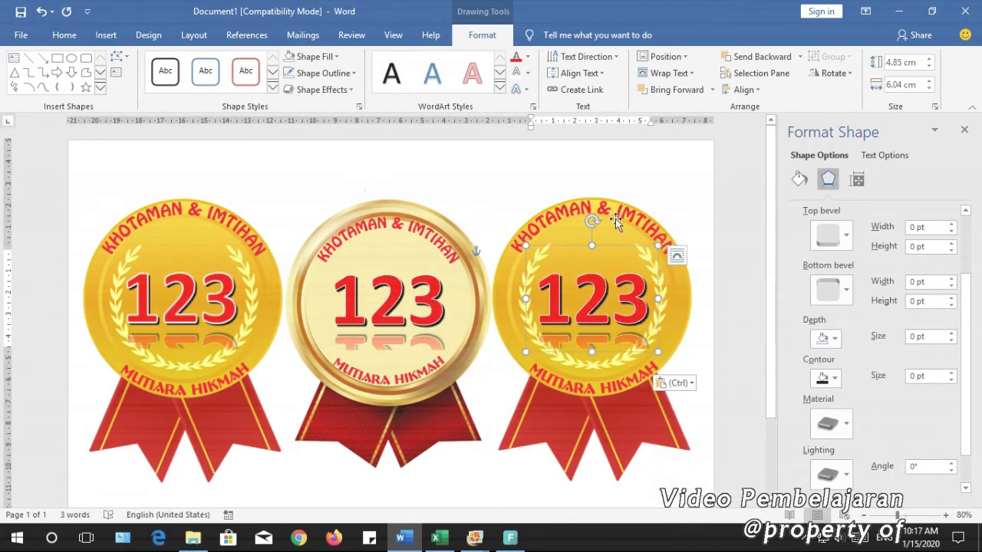
{"action": "left_click", "coordinate": [614, 219]}
{"action": "left_click", "coordinate": [485, 403]}
{"action": "left_click", "coordinate": [963, 130]}
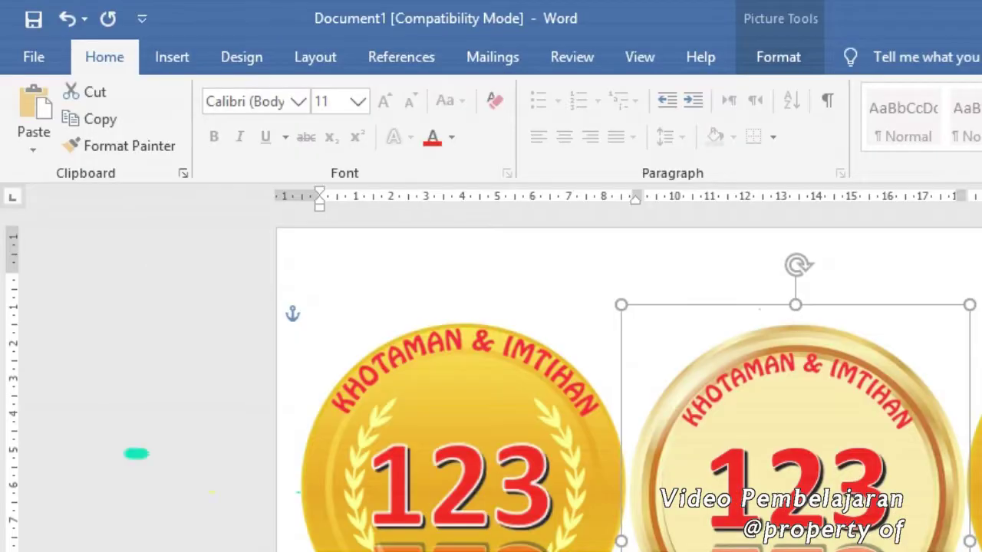
Step: Start the Step-by-Step Mail Merge Wizard for the badge document
{"action": "left_click", "coordinate": [305, 39]}
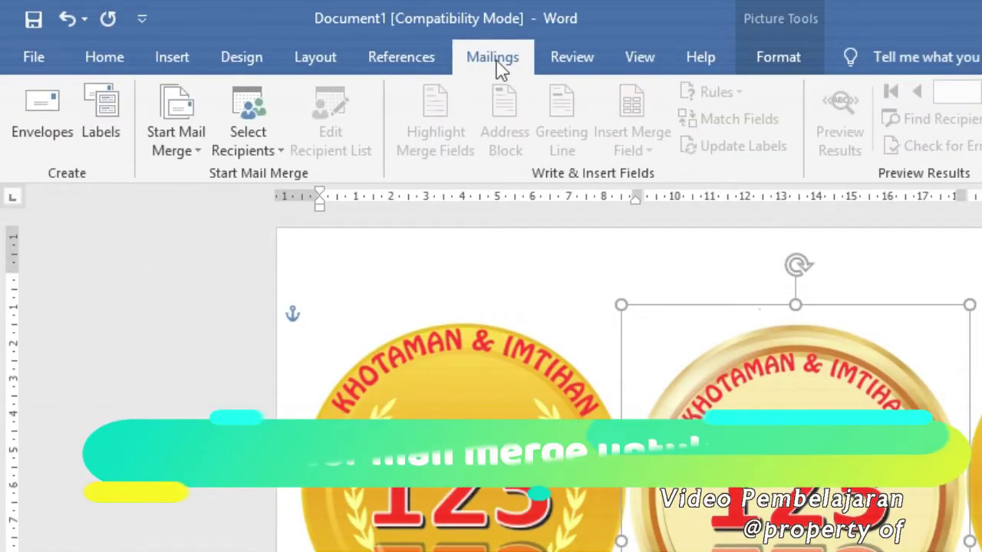
{"action": "left_click", "coordinate": [204, 154]}
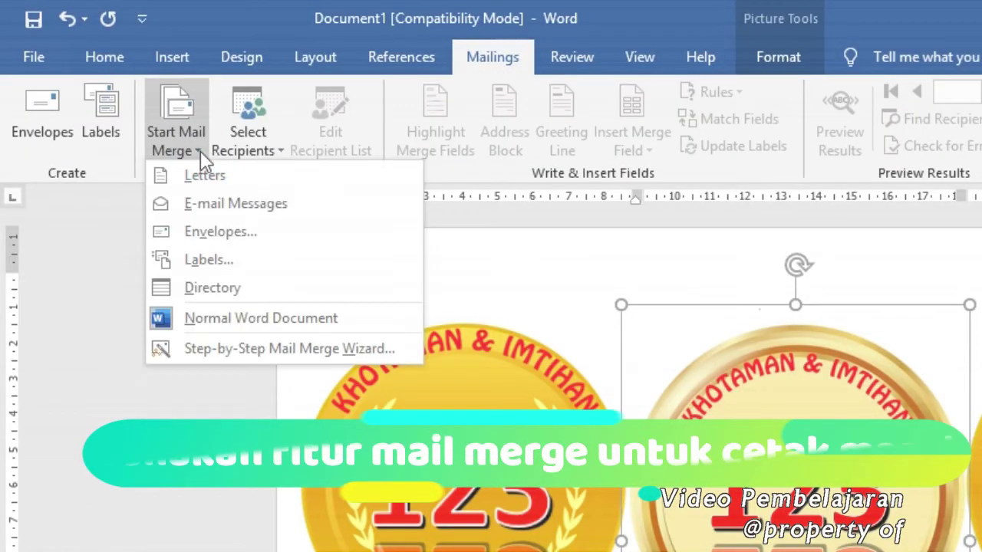
{"action": "left_click", "coordinate": [219, 350]}
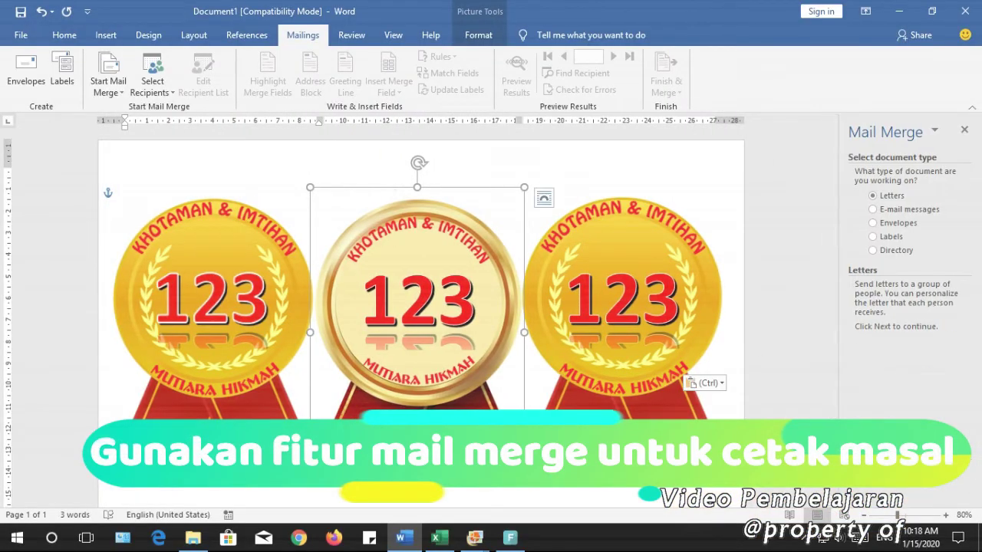
Step: Advance the letter merge to recipient selection and open the data workbook from the Munaqosyah & Imtihan\Nomer Dada folder as the existing list
{"action": "left_click", "coordinate": [894, 488]}
{"action": "left_click", "coordinate": [893, 488]}
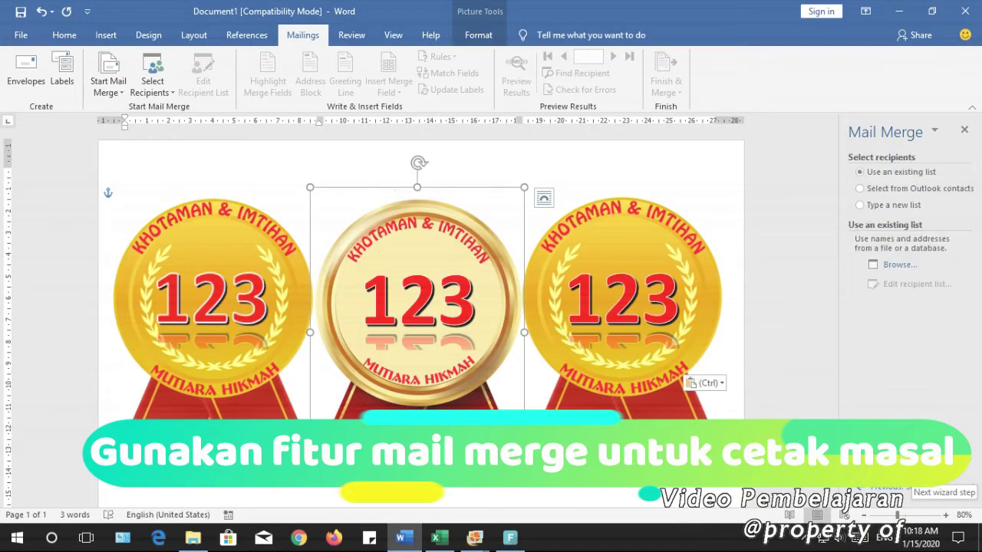
{"action": "left_click", "coordinate": [901, 266]}
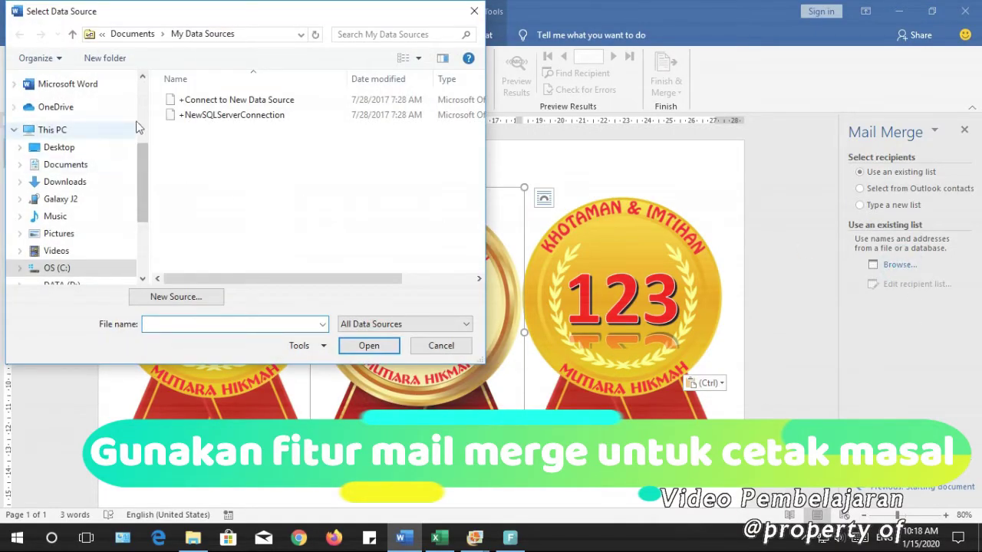
{"action": "scroll", "coordinate": [130, 134], "scroll_direction": "up", "scroll_amount": 3}
{"action": "left_click", "coordinate": [112, 181]}
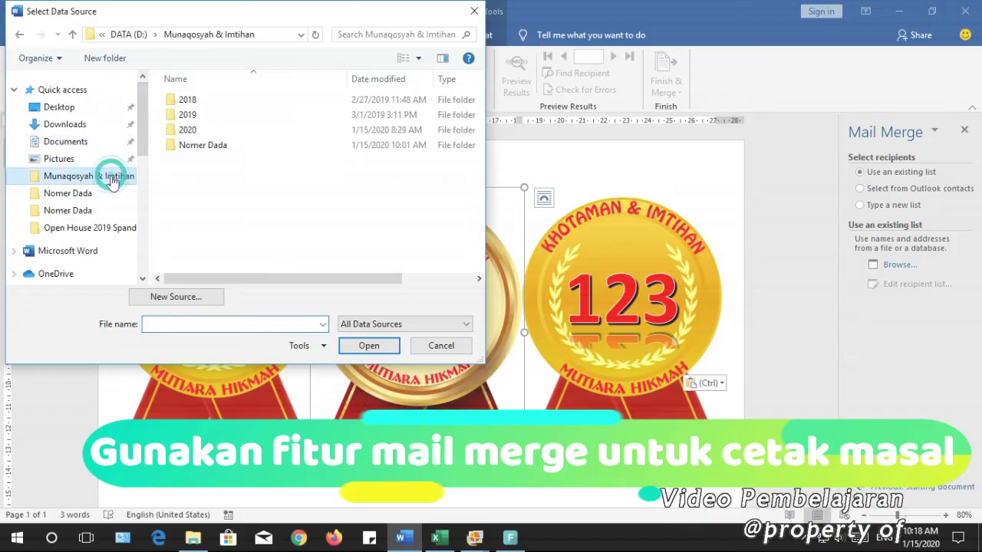
{"action": "left_click", "coordinate": [209, 150]}
{"action": "left_click", "coordinate": [188, 104]}
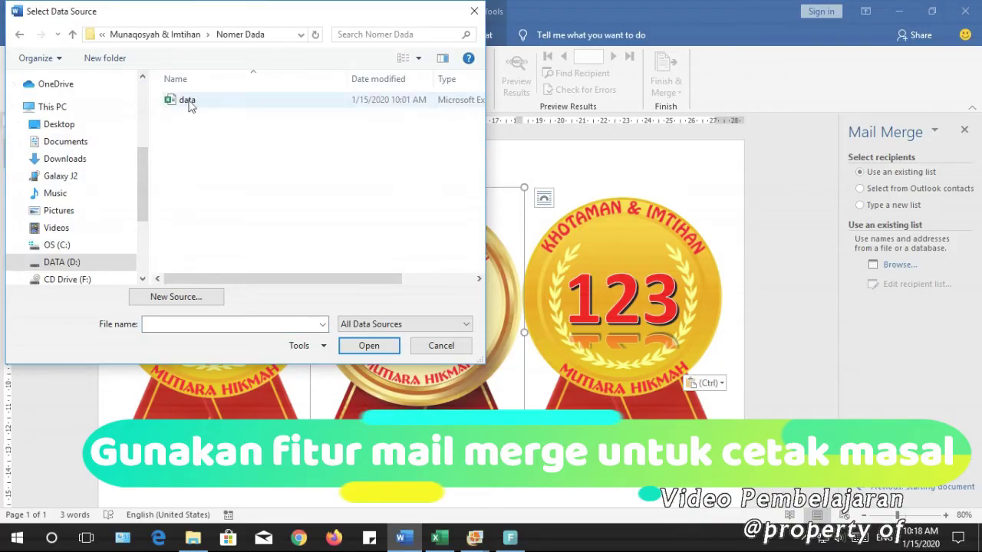
{"action": "double_click", "coordinate": [189, 104]}
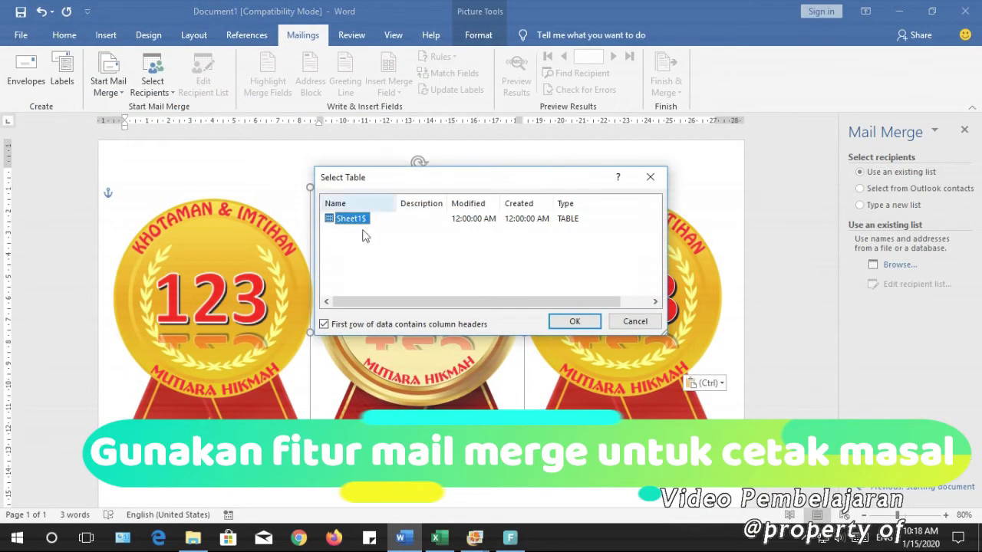
Step: Use Sheet1$ as the recipient table with all recipients included, and advance the merge to the letter-writing stage
{"action": "left_click", "coordinate": [574, 320]}
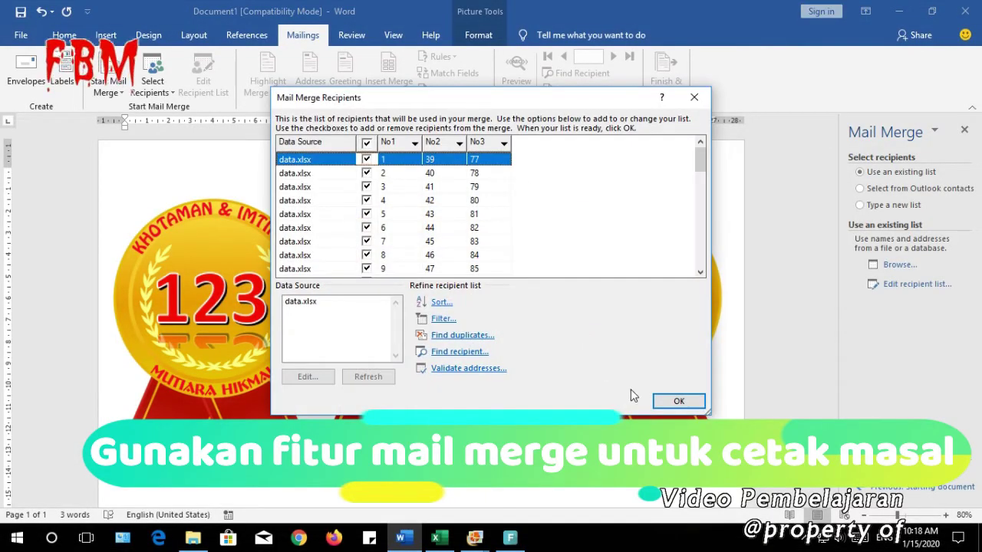
{"action": "left_click", "coordinate": [662, 399]}
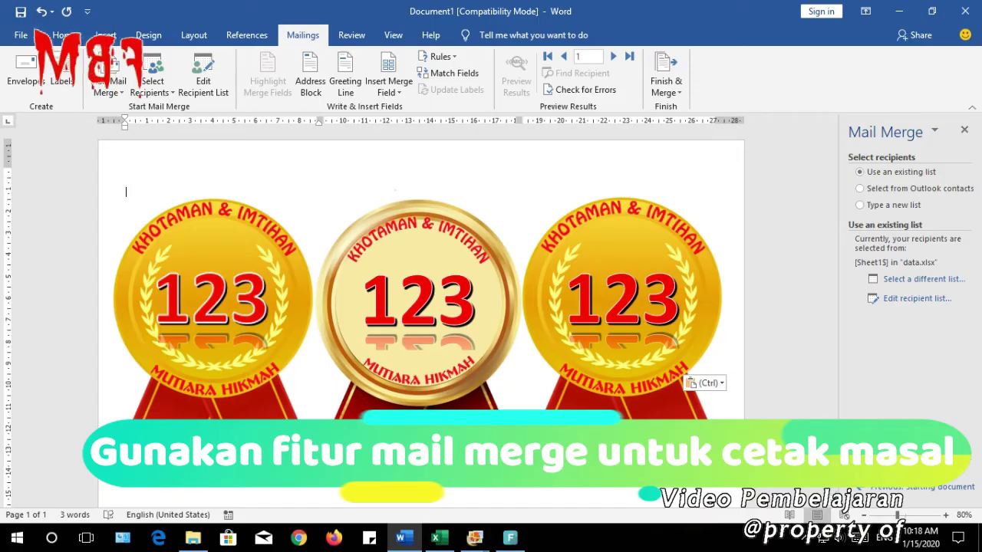
{"action": "left_click", "coordinate": [916, 500]}
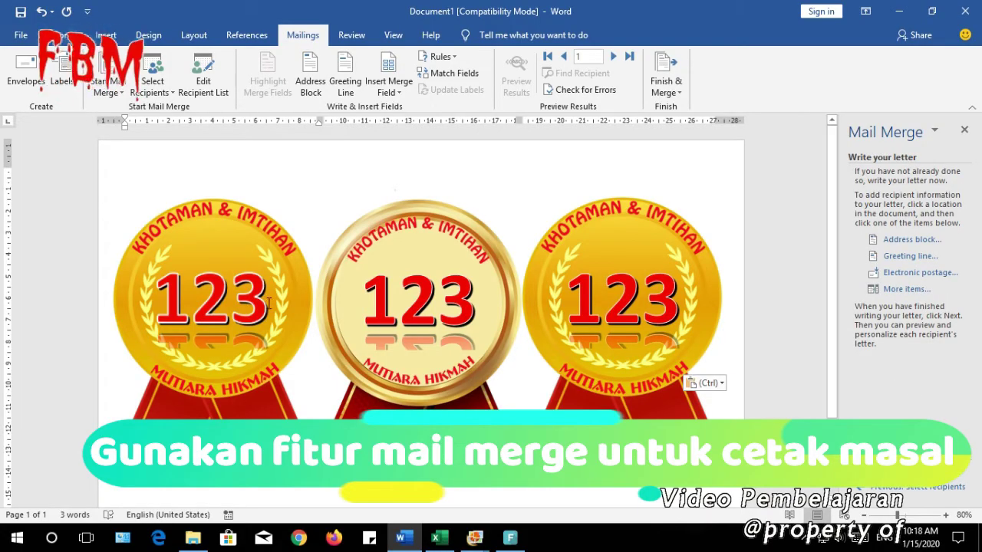